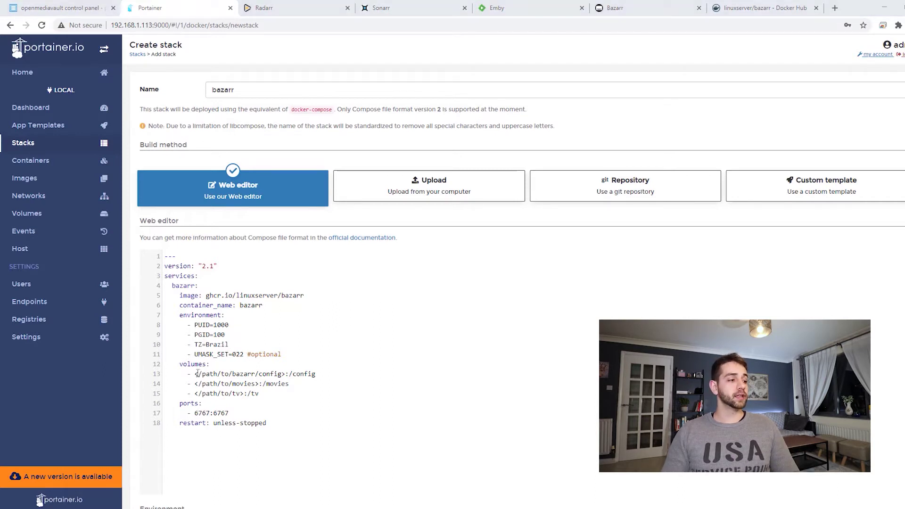
Set the host paths for config, movies and tv to /srv/dev-disk-by-label-data/dockerapp/bazarr, /srv/dev-disk-by-label-data/data/Media/Movies and /srv/dev-disk-by-label-data/data/Media/TV Show
left_click_drag(195, 374, 286, 374)
type("/srv/dev-disk-by-label-data/dockerapp/bazarr")
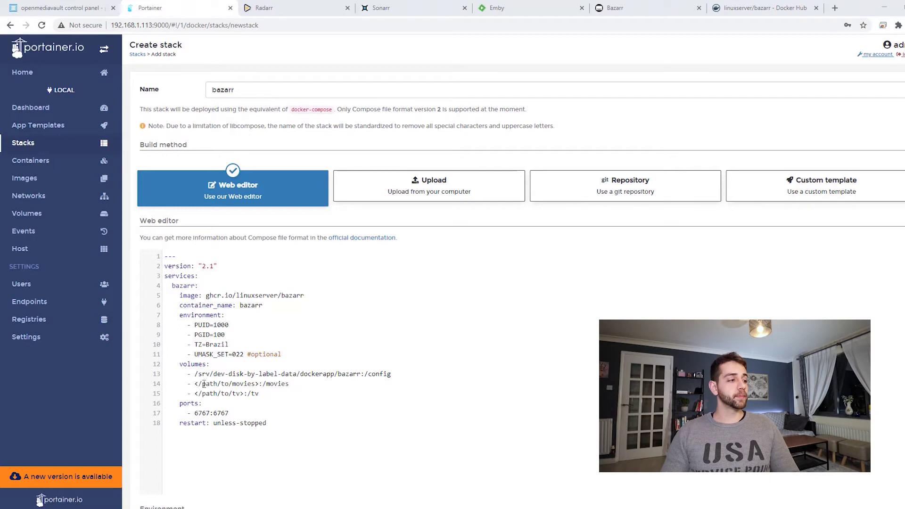
left_click_drag(196, 384, 259, 383)
type("/srv/dev-disk-by-label-data/data/Media/Movies")
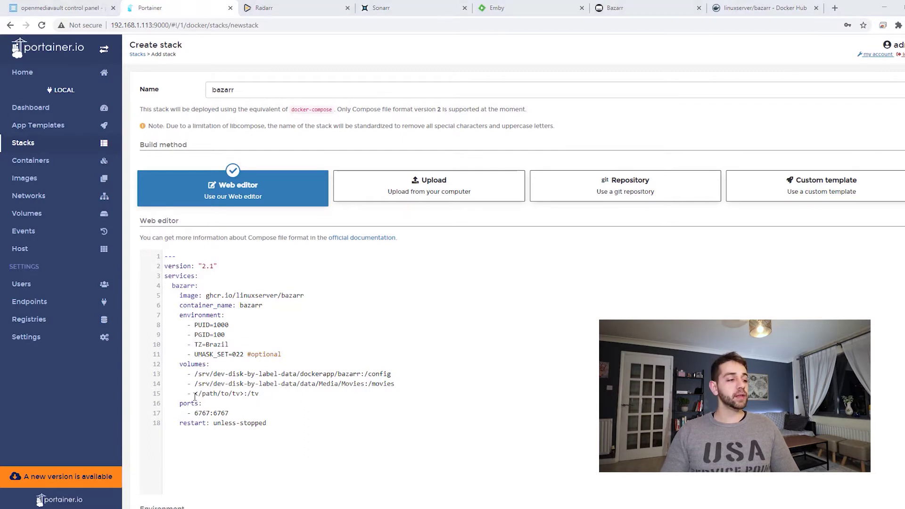
left_click_drag(195, 394, 245, 394)
type("/srv/dev-disk-by-label-data/data/Media/TV Show")
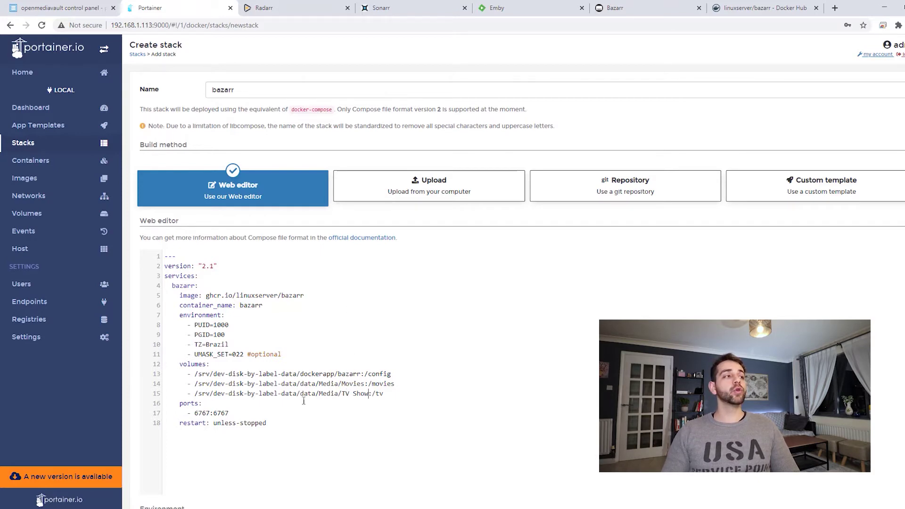
Deploy the bazarr stack with access restricted to administrators
scroll(385, 375, "down", 4)
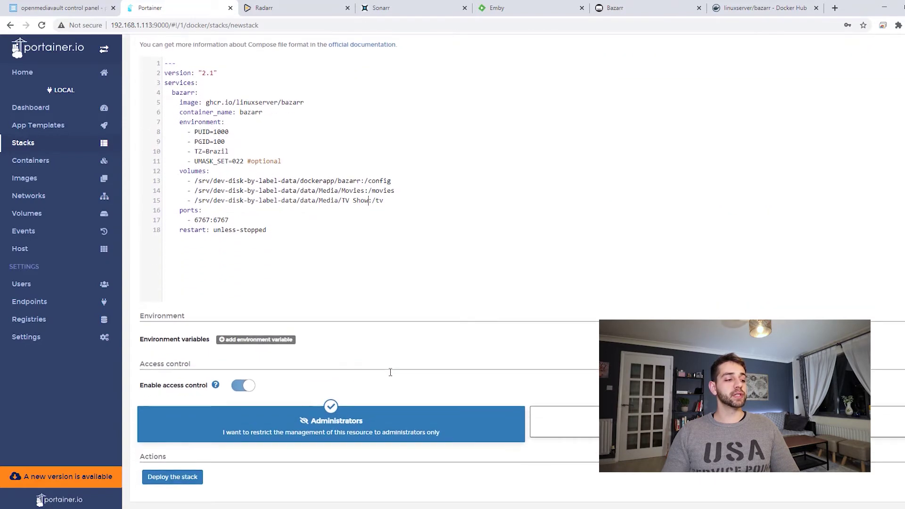
left_click(185, 475)
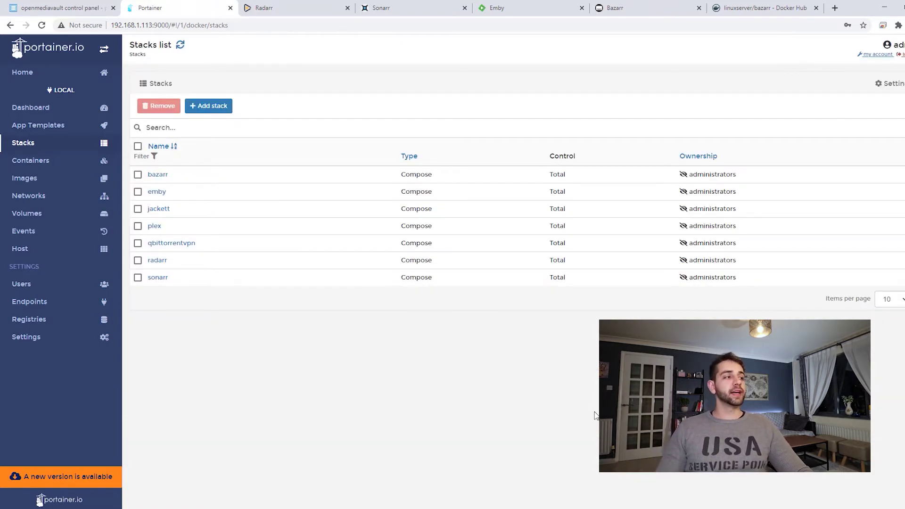
Open the details of the bazarr container and launch its web interface through published port 6767
left_click(31, 162)
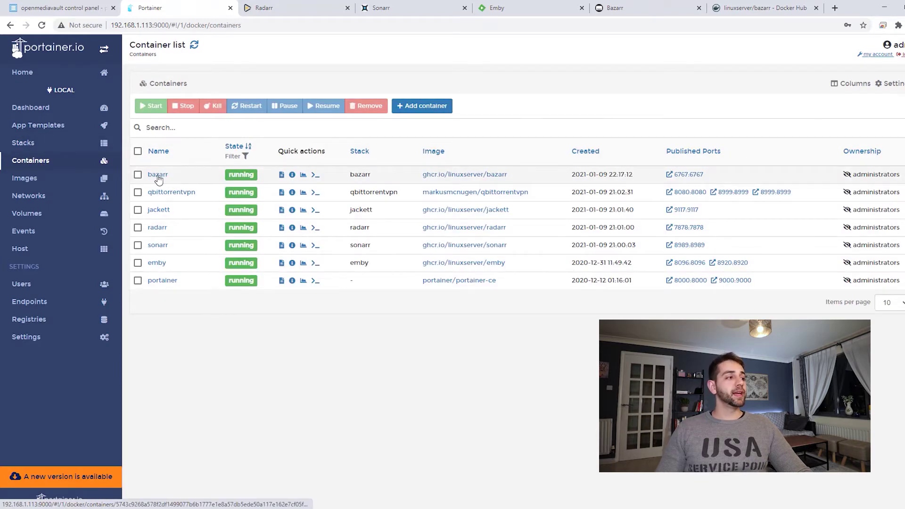
left_click(158, 175)
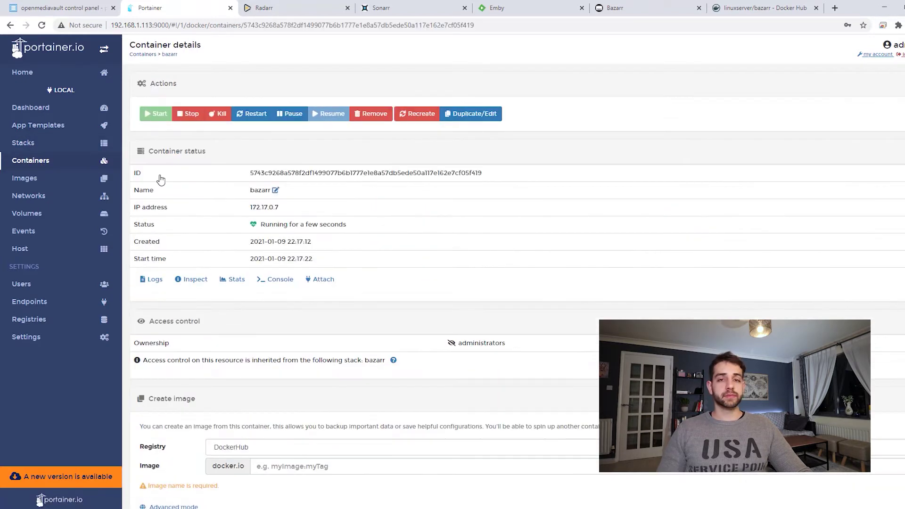
left_click(151, 282)
scroll(211, 420, "down", 1)
left_click(212, 417)
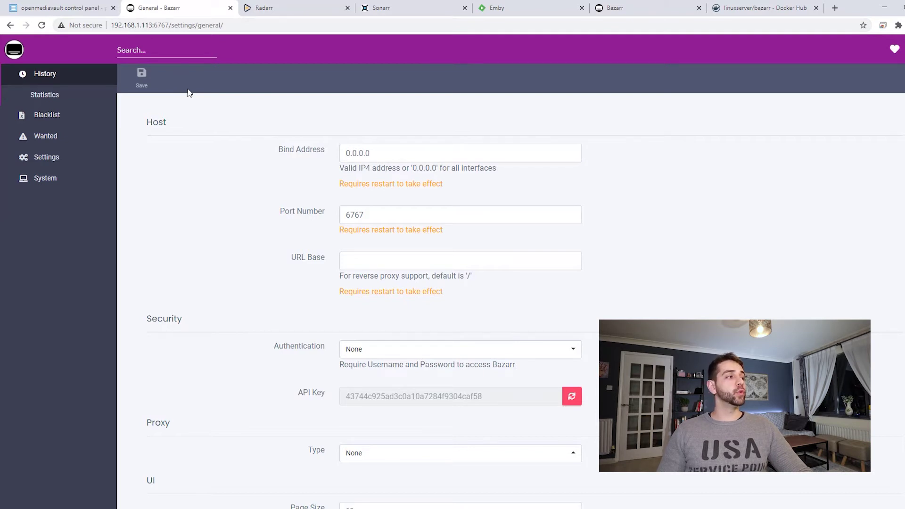
Try Basic authentication in Bazarr's general settings and set it back to None
left_click(47, 164)
left_click(52, 161)
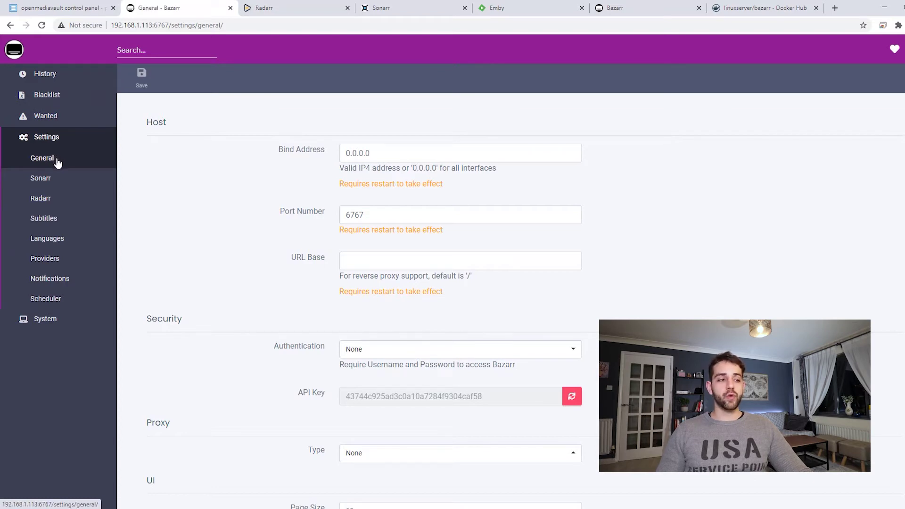
left_click(359, 348)
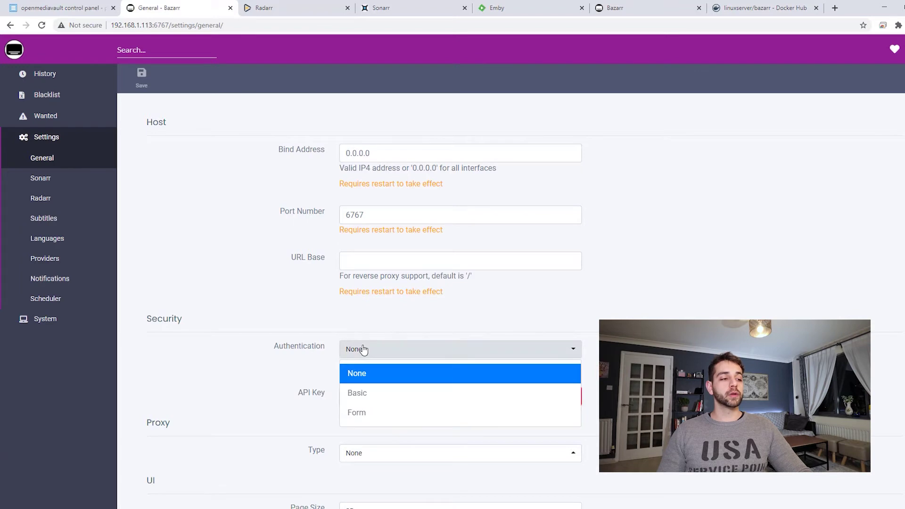
left_click(384, 395)
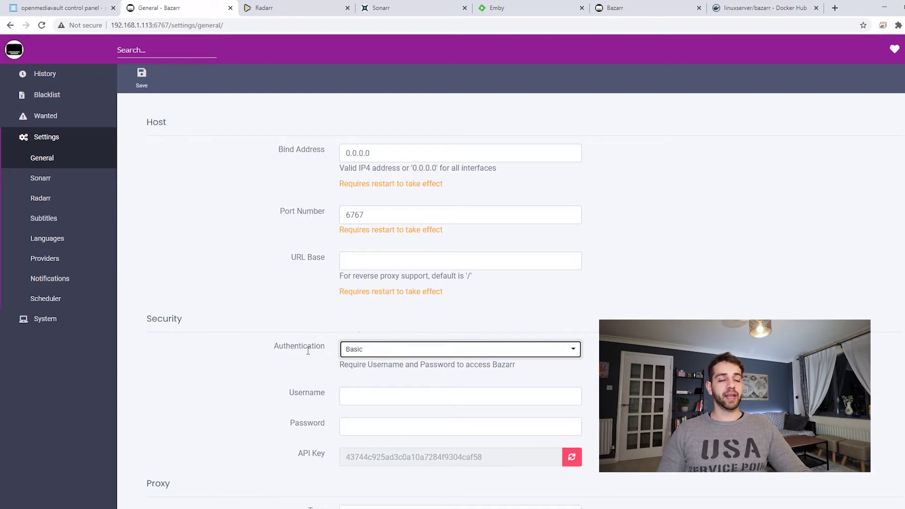
left_click(373, 352)
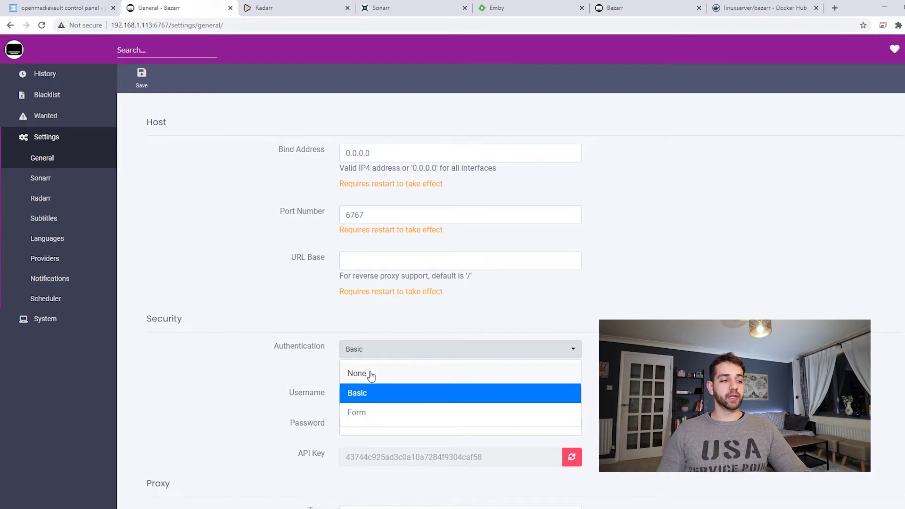
left_click(370, 372)
left_click(270, 365)
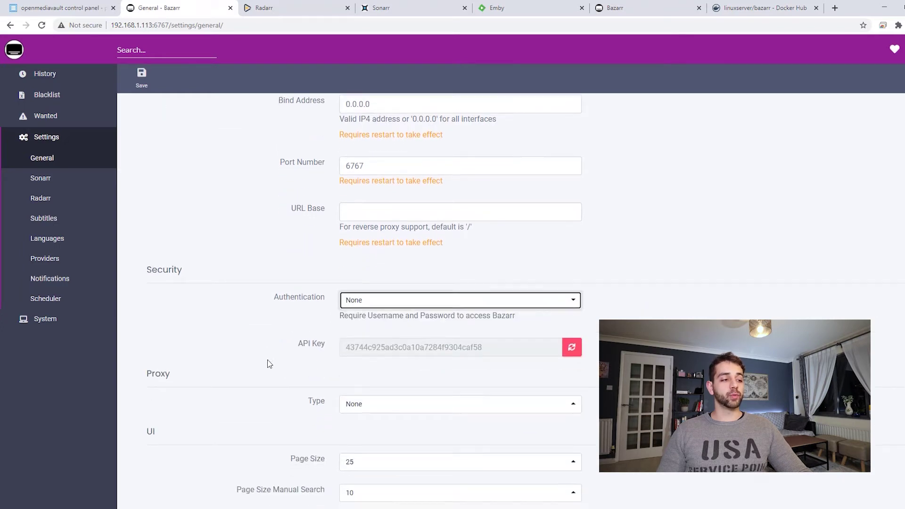
Enable Sonarr in Bazarr's settings and set its hostname or IP address to 192.168.1.113
left_click(45, 180)
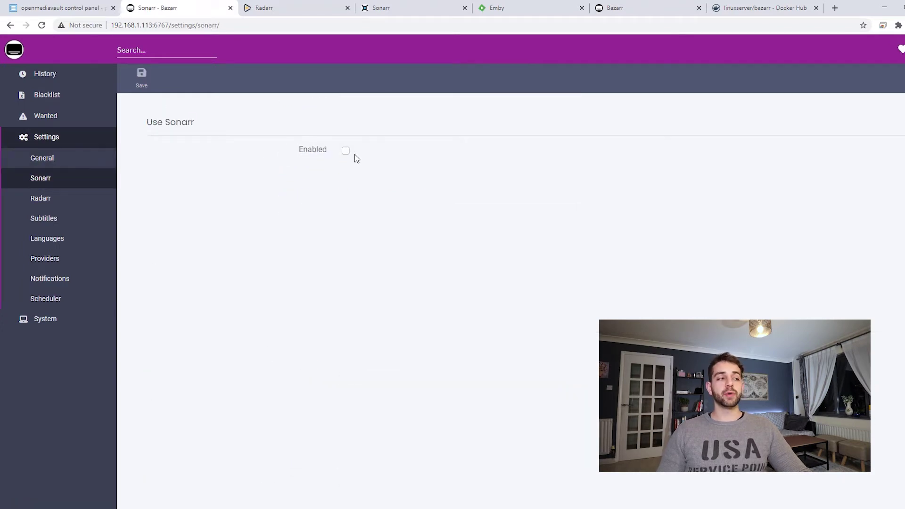
left_click(346, 151)
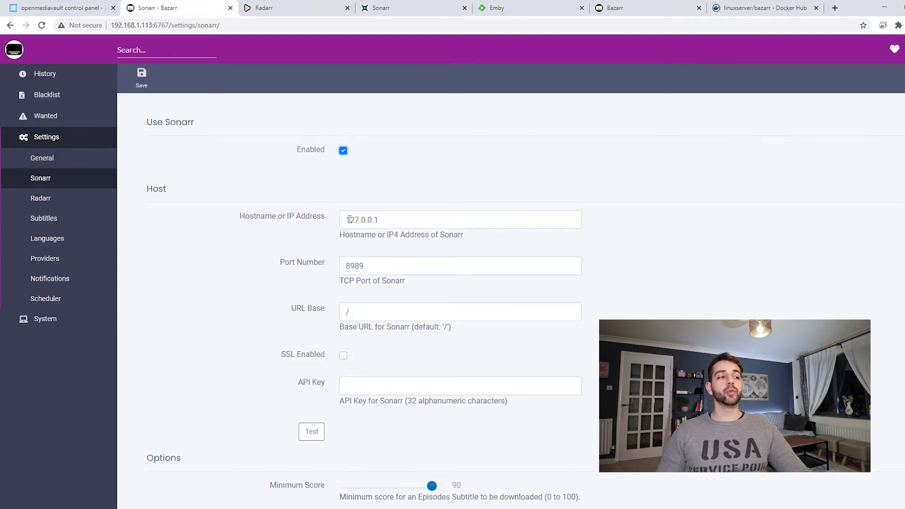
left_click_drag(392, 220, 328, 217)
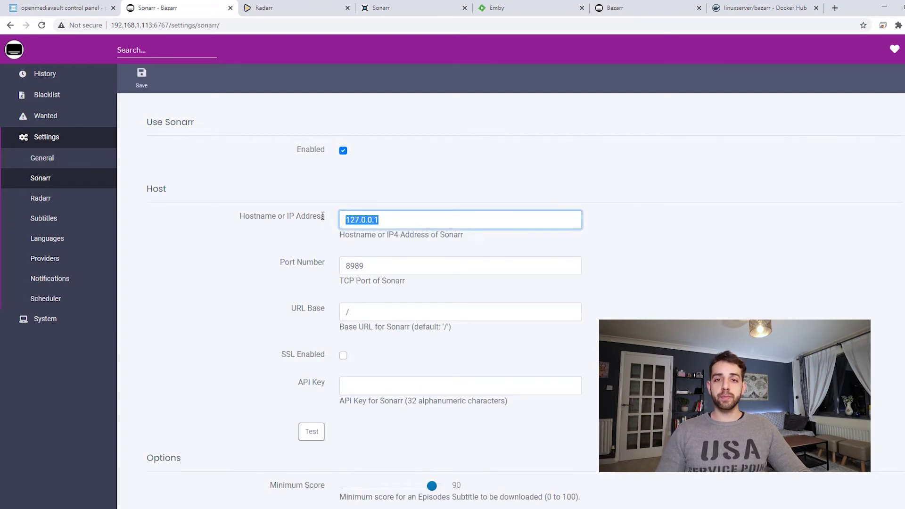
type("192.16")
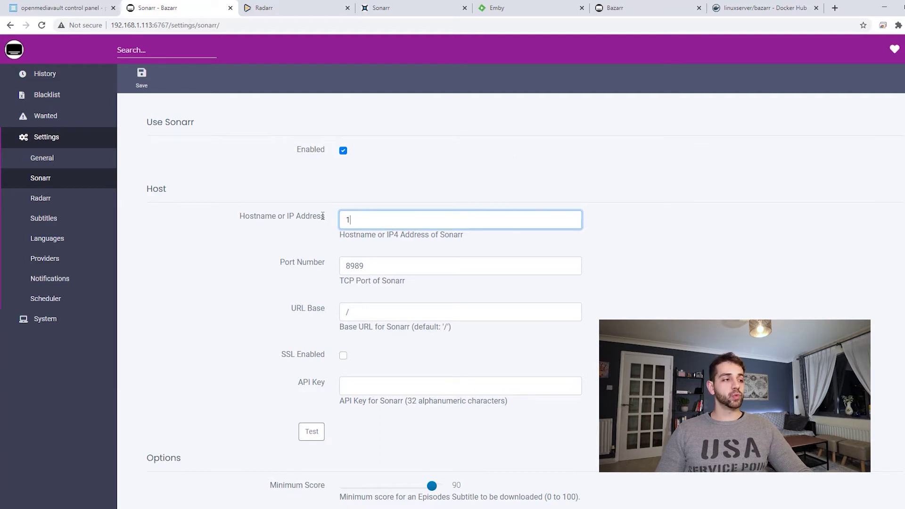
type("8.1.113")
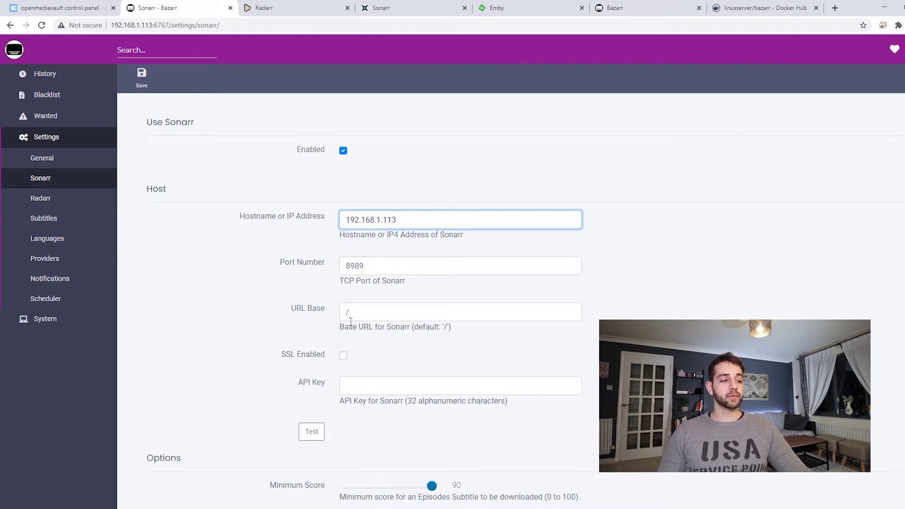
Copy the API key from Sonarr's general settings and paste it into the API key field of Bazarr's Sonarr settings
scroll(350, 321, "down", 1)
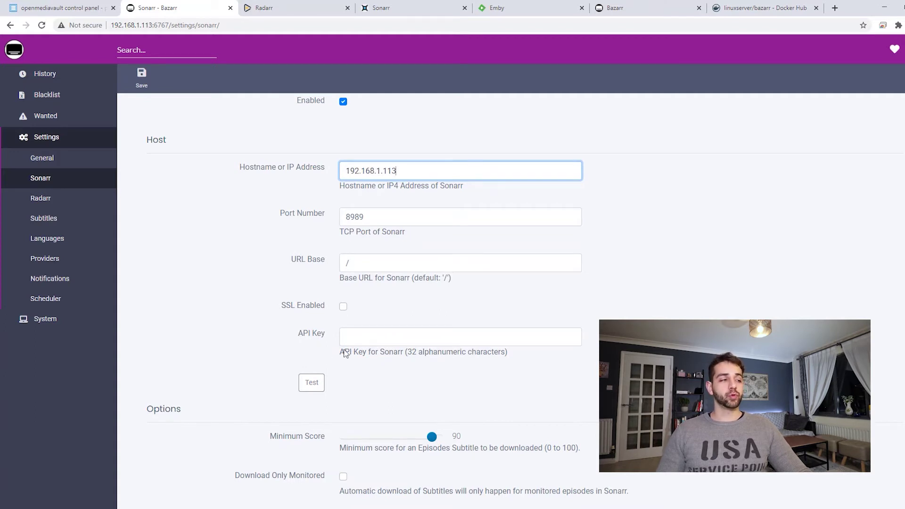
left_click(394, 6)
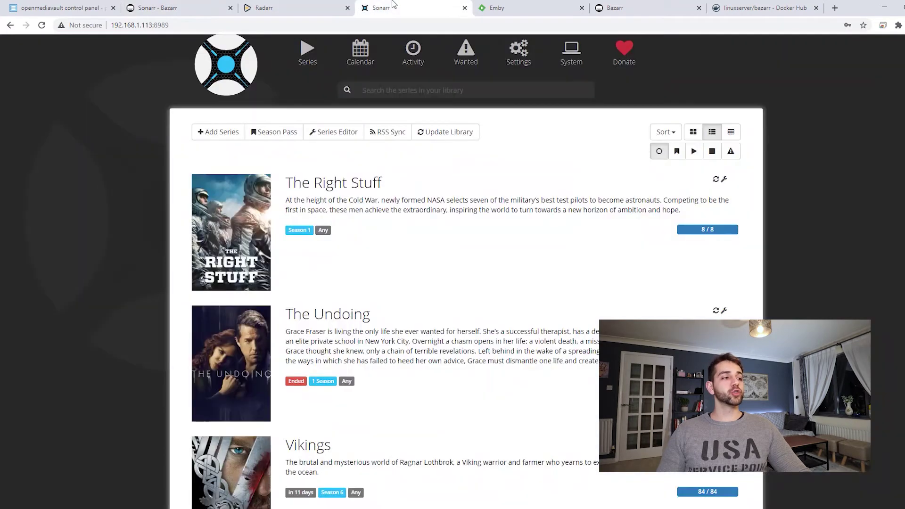
left_click(526, 54)
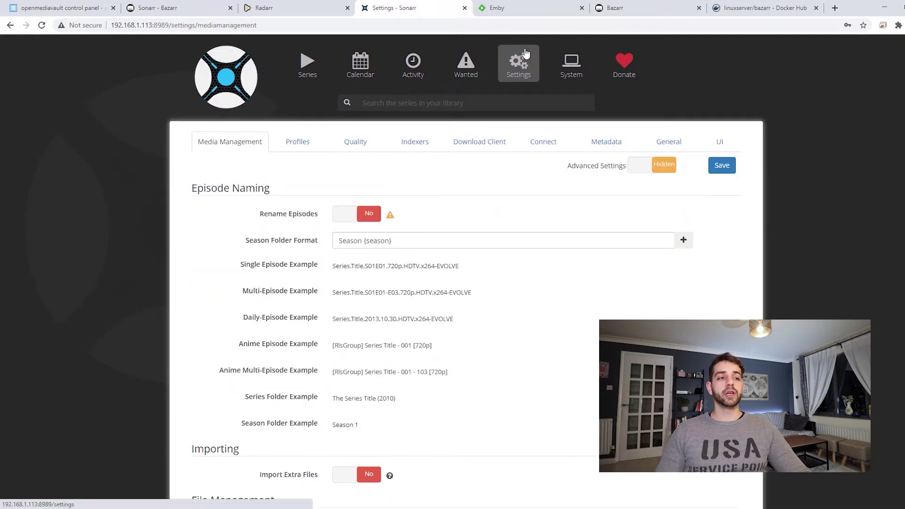
left_click(667, 143)
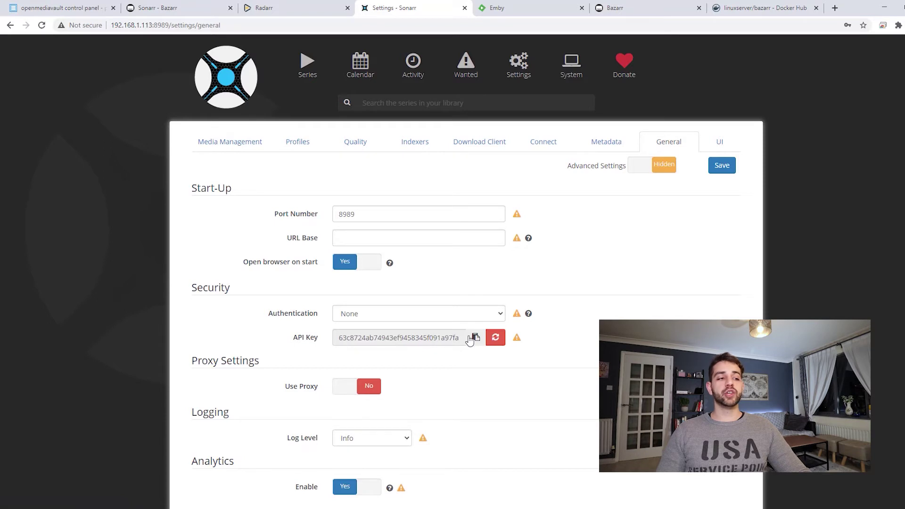
double_click(420, 339)
key("ctrl+c")
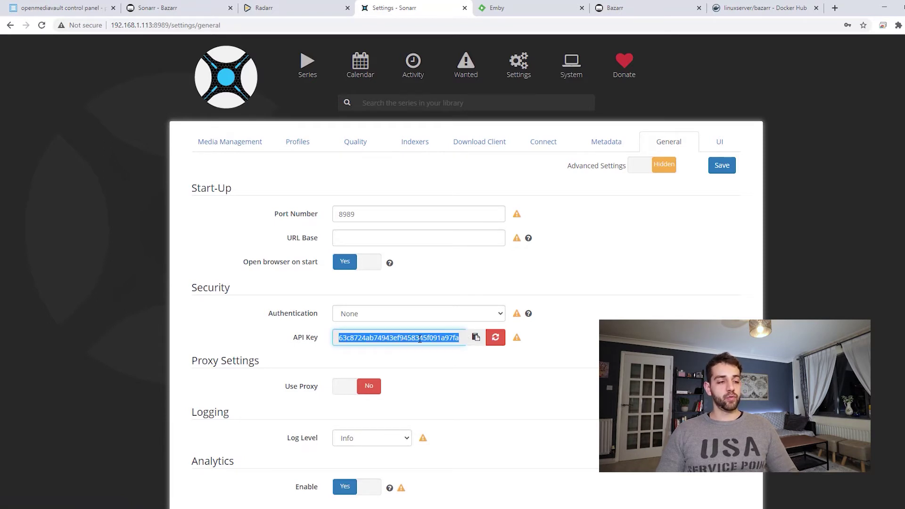
left_click(200, 5)
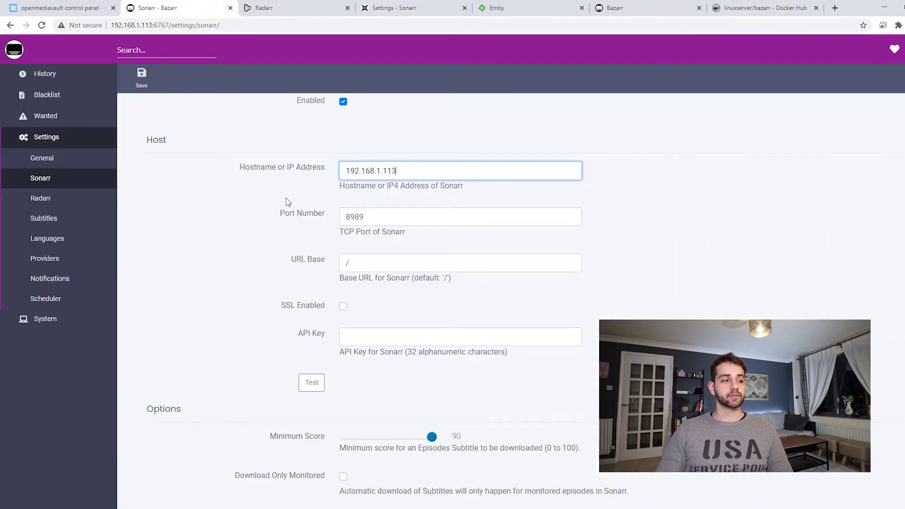
left_click(371, 338)
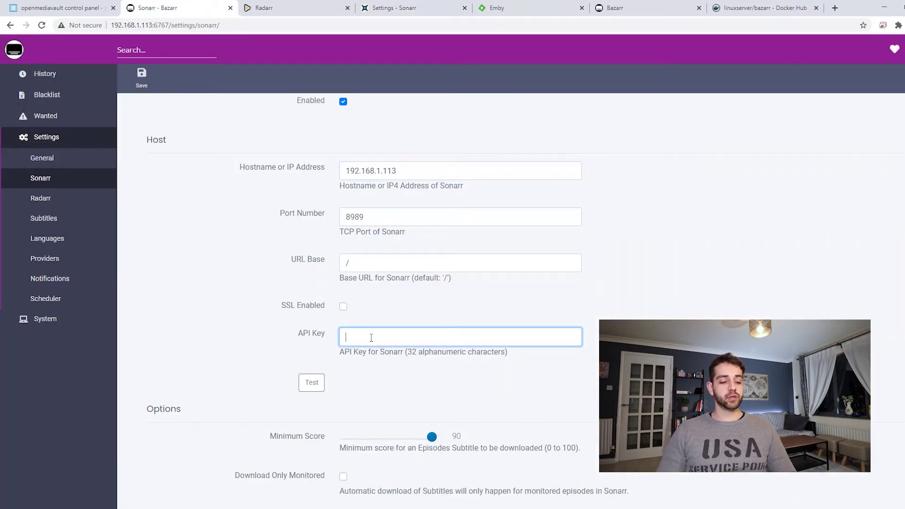
key("ctrl+v")
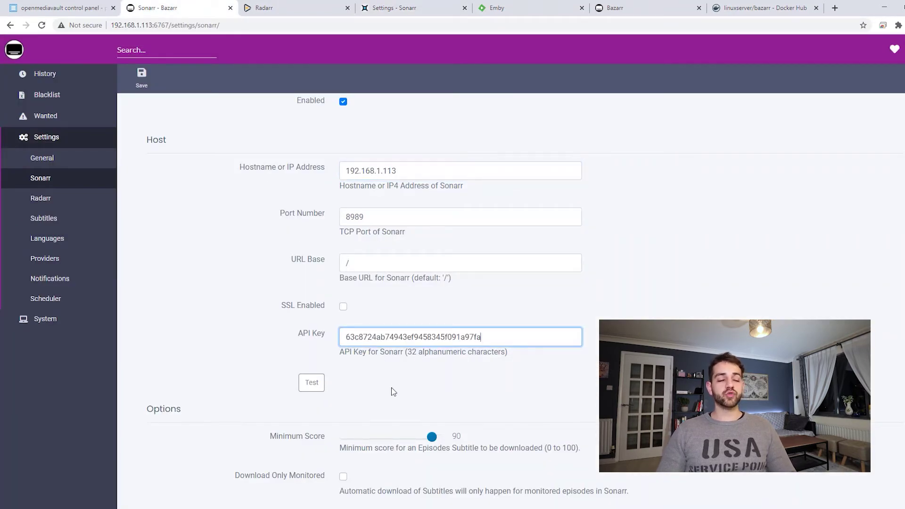
Test the Sonarr connection and save Bazarr's Sonarr settings
left_click(312, 383)
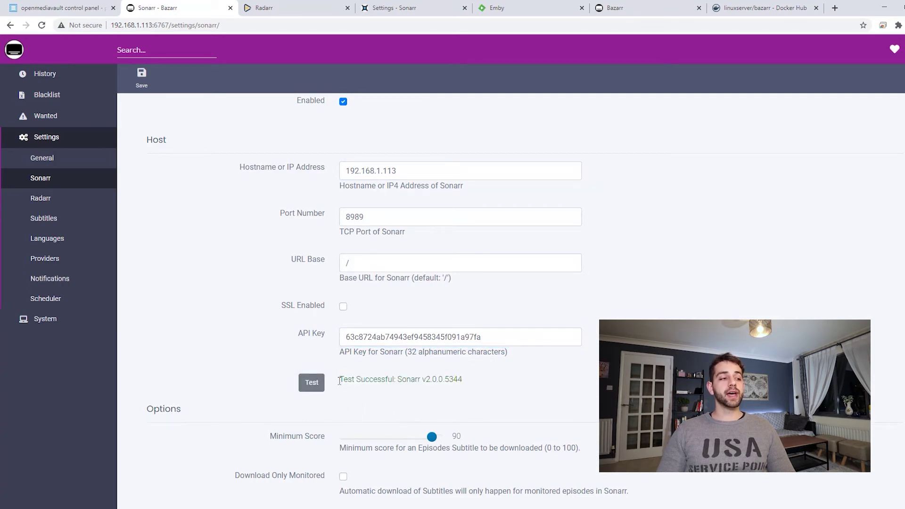
left_click_drag(341, 382, 472, 383)
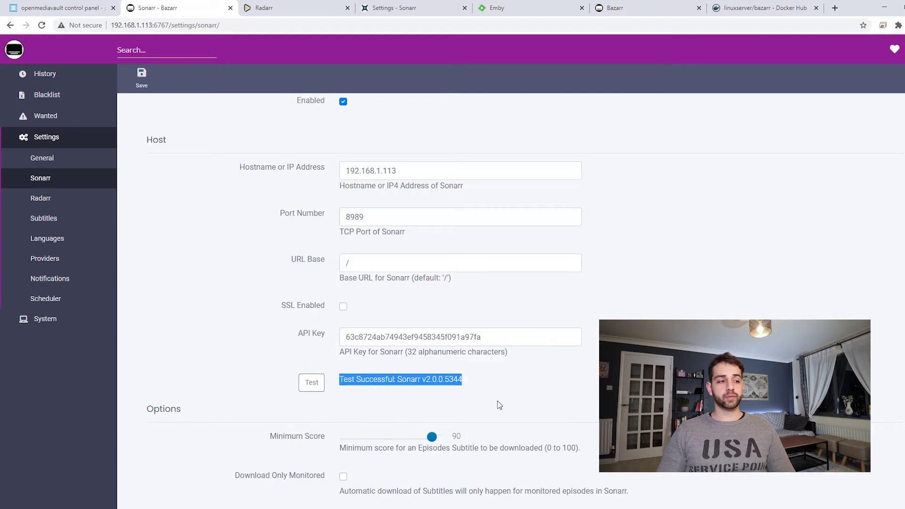
left_click(143, 77)
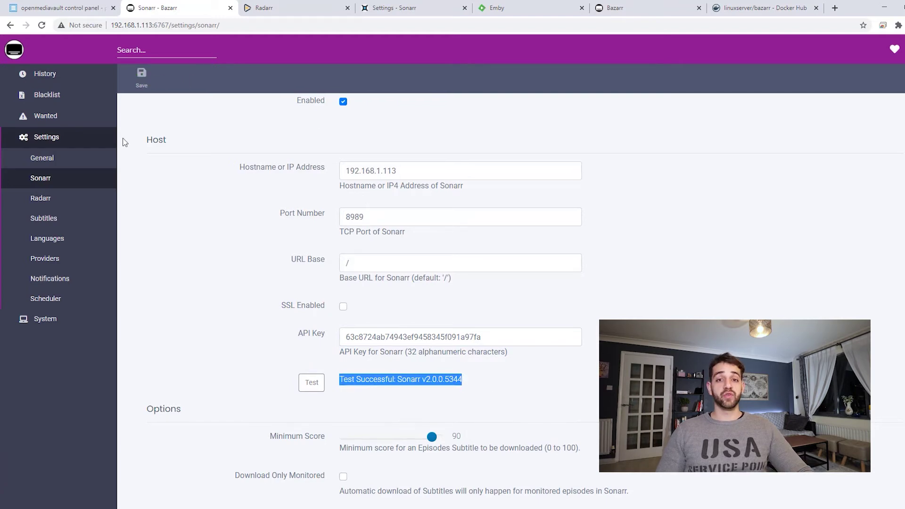
Enable Radarr in Bazarr's settings and set its hostname or IP address to 192.168.1.113
left_click(60, 204)
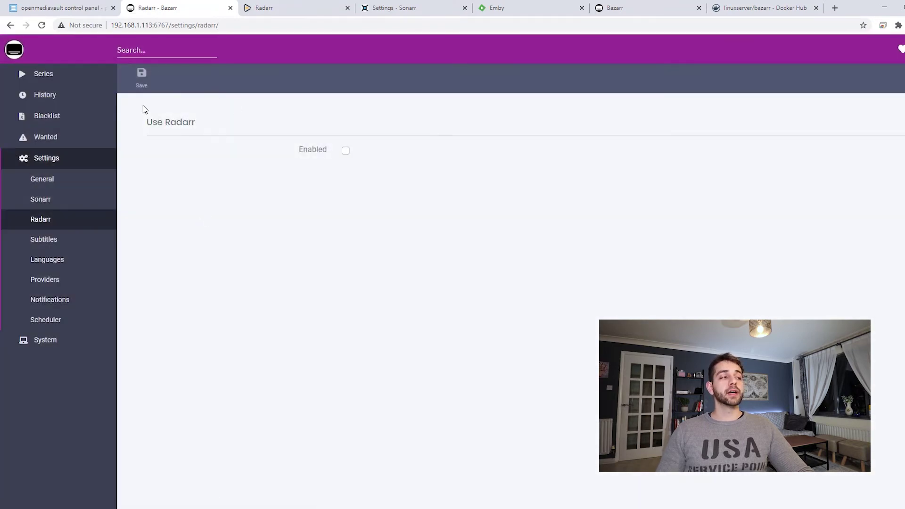
left_click(344, 150)
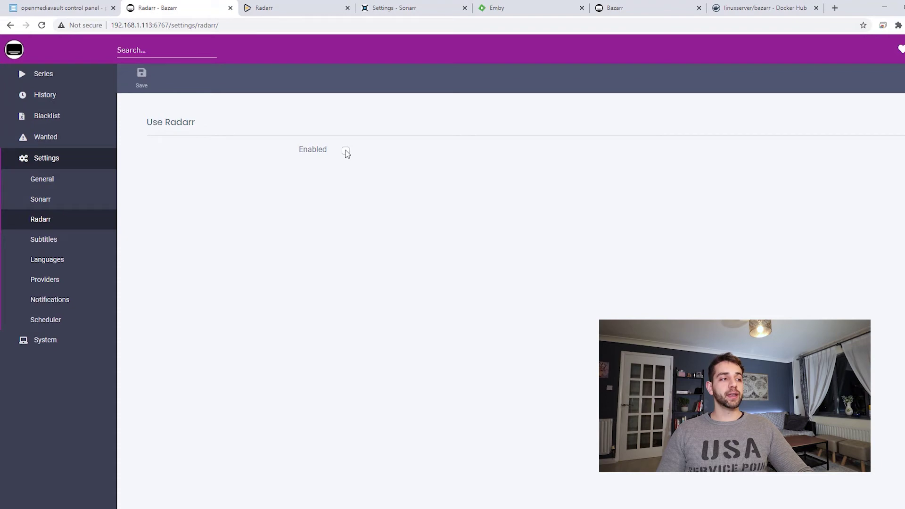
left_click_drag(410, 223, 326, 218)
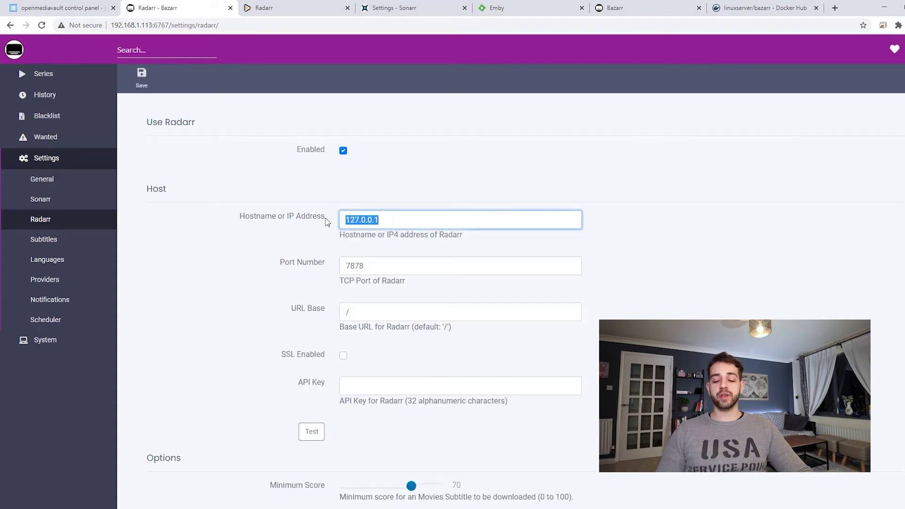
type("192.168")
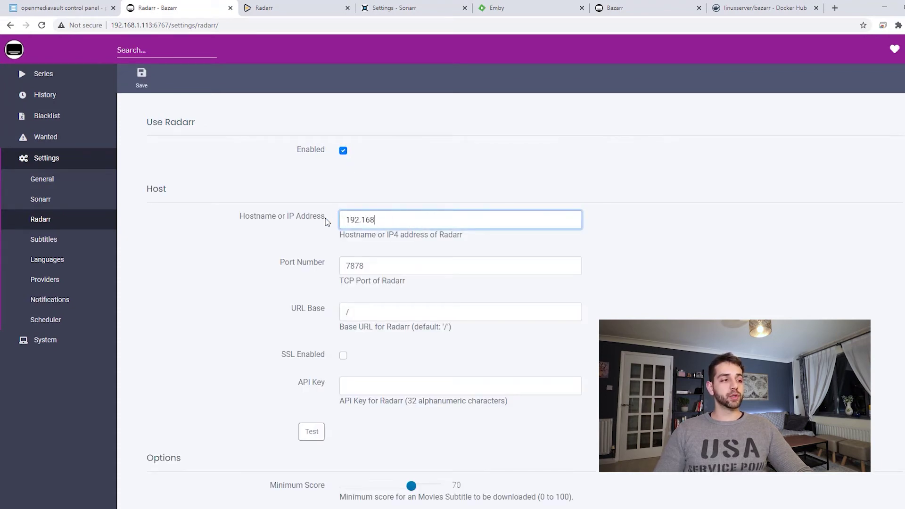
type(".1.113")
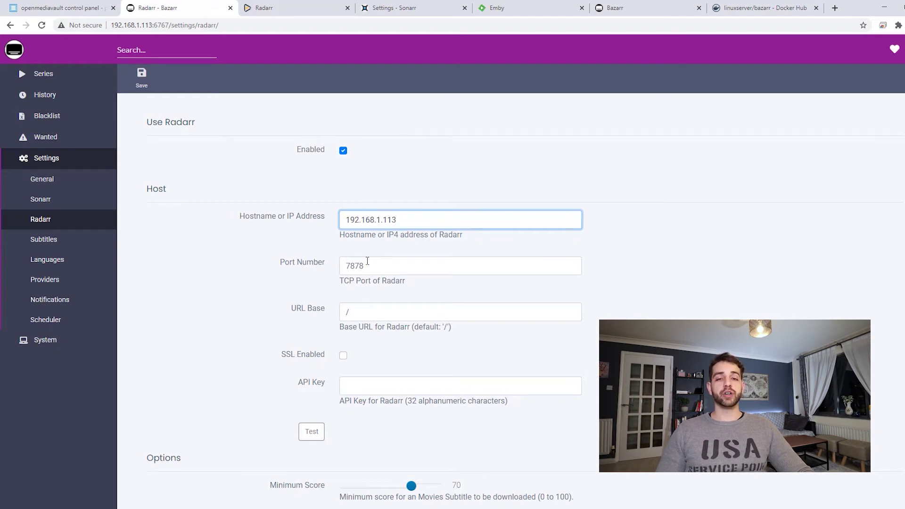
Copy the API key from Radarr's general settings and paste it into the API key field of Bazarr's Radarr settings
left_click(353, 386)
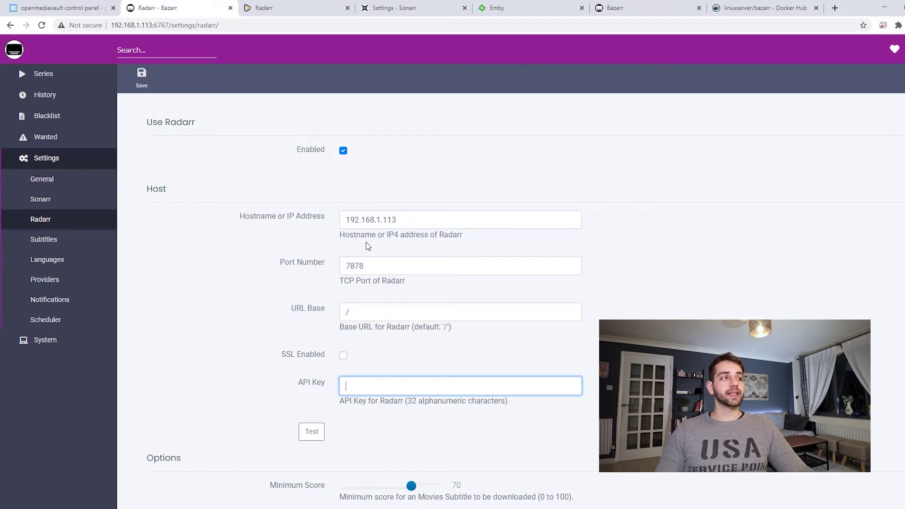
left_click(296, 7)
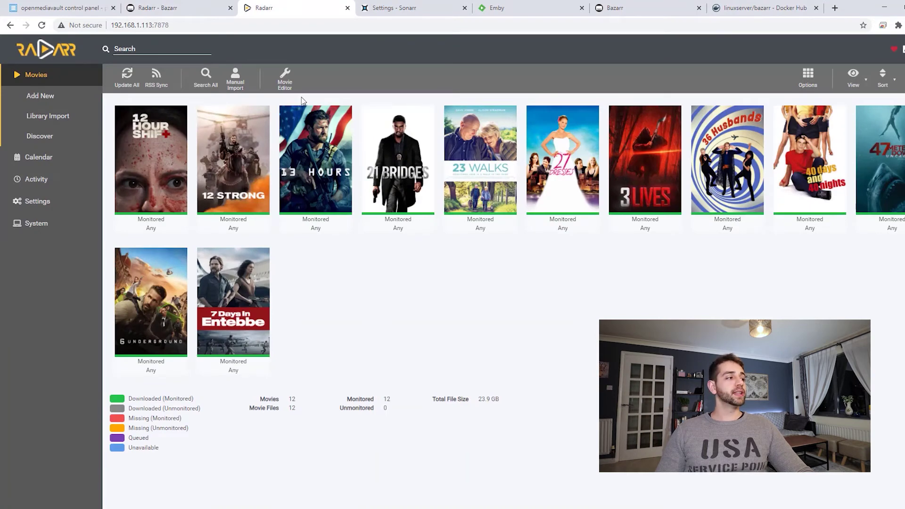
left_click(49, 203)
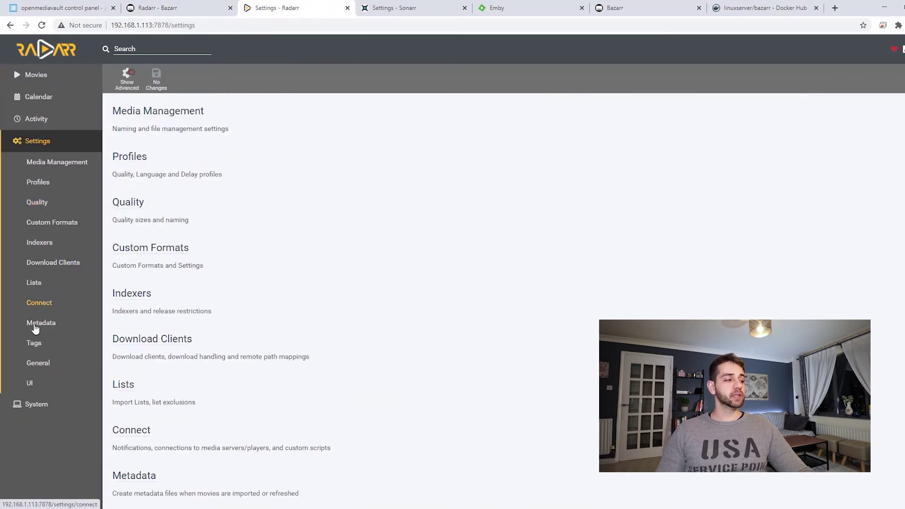
left_click(42, 369)
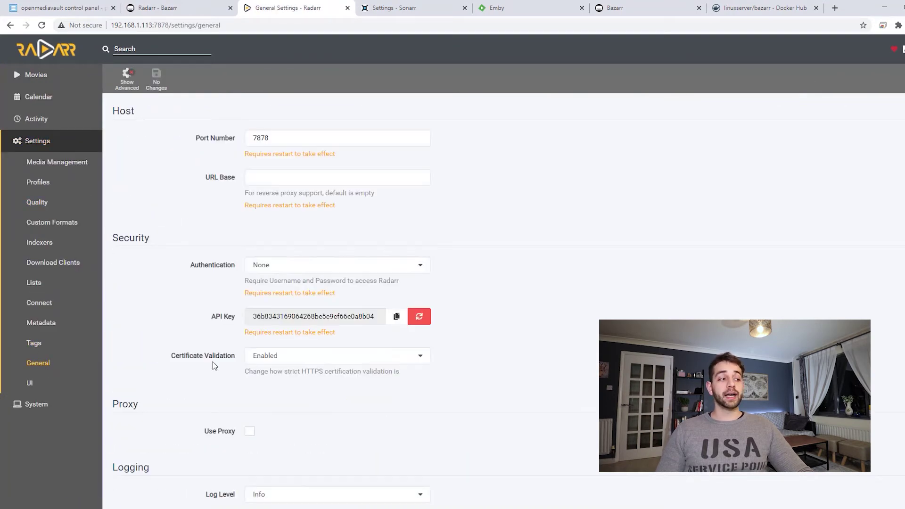
double_click(327, 312)
key("ctrl+c")
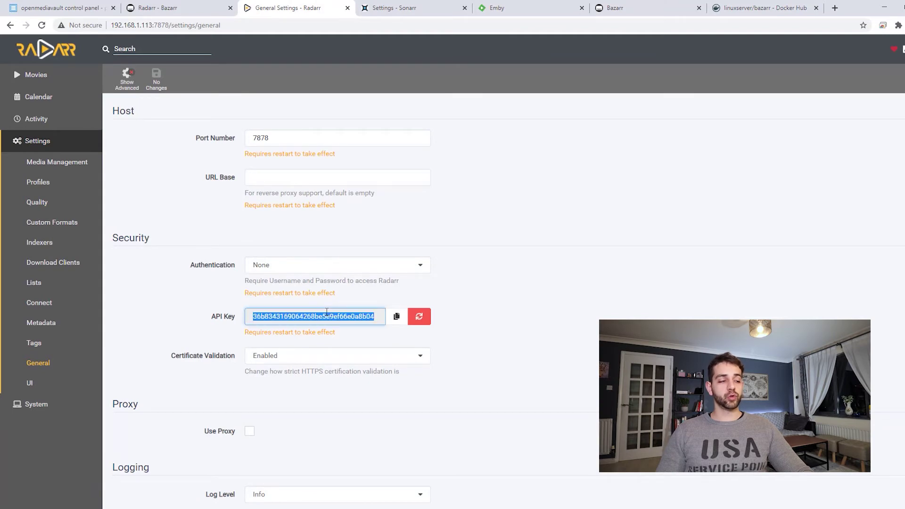
left_click(204, 5)
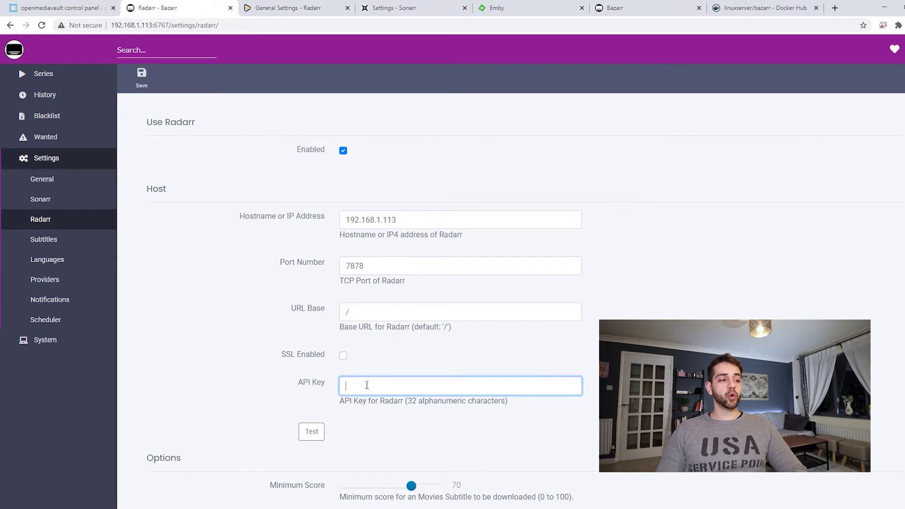
key("ctrl+v")
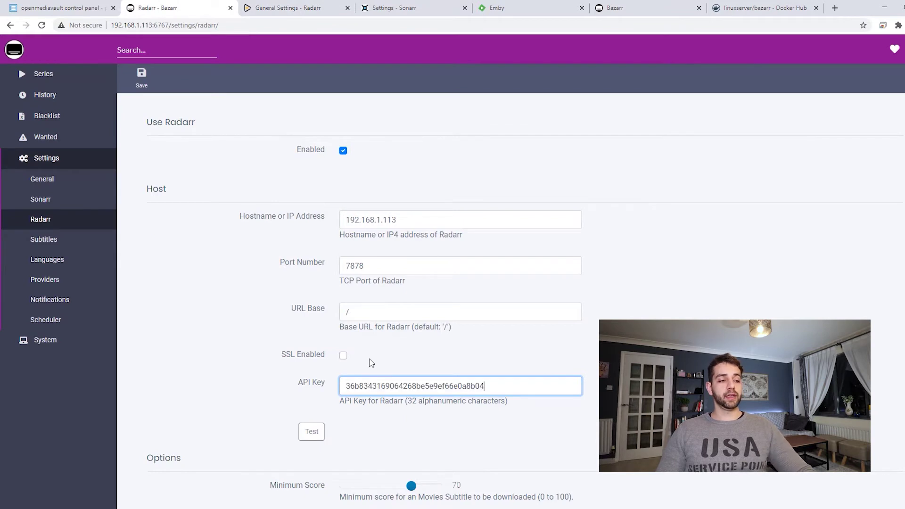
Test the Radarr connection and save Bazarr's Radarr settings
left_click(311, 436)
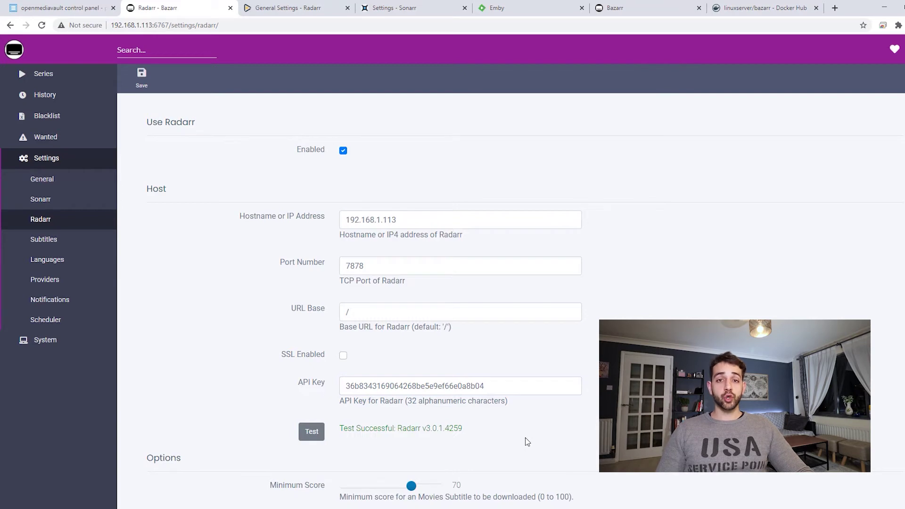
left_click_drag(345, 428, 475, 440)
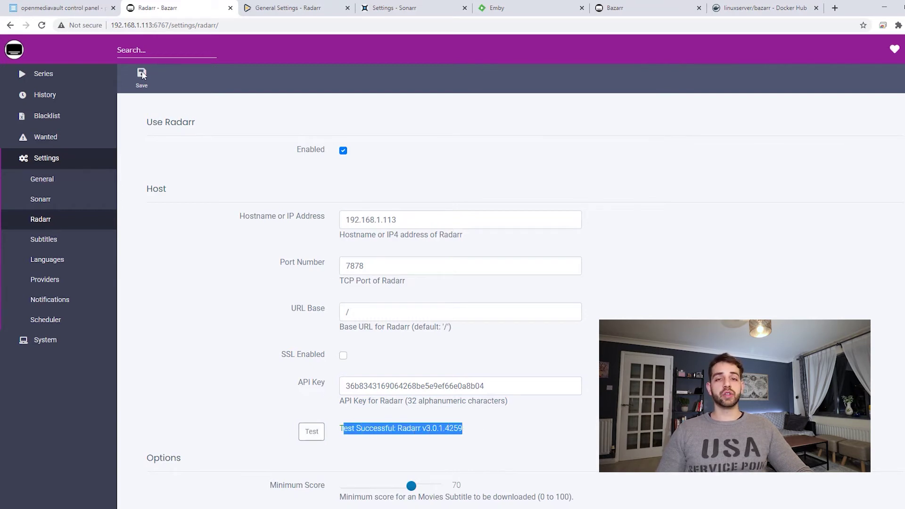
Set the subtitle folder to Alongside Media File in the subtitle settings and review the performance and post-processing options
left_click(65, 245)
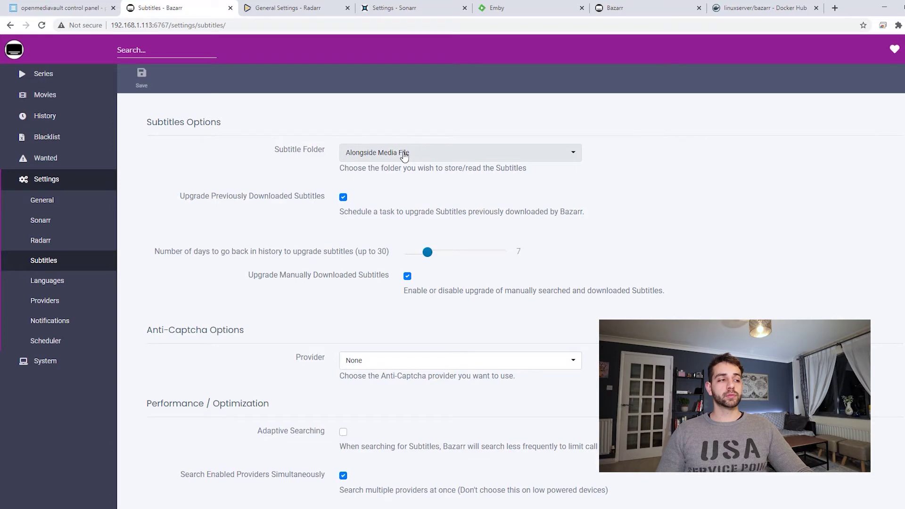
left_click(404, 154)
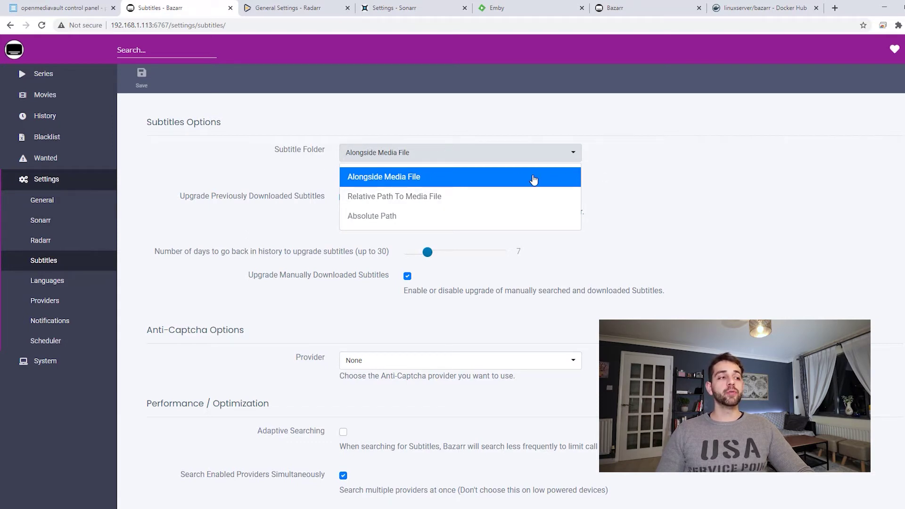
left_click(401, 179)
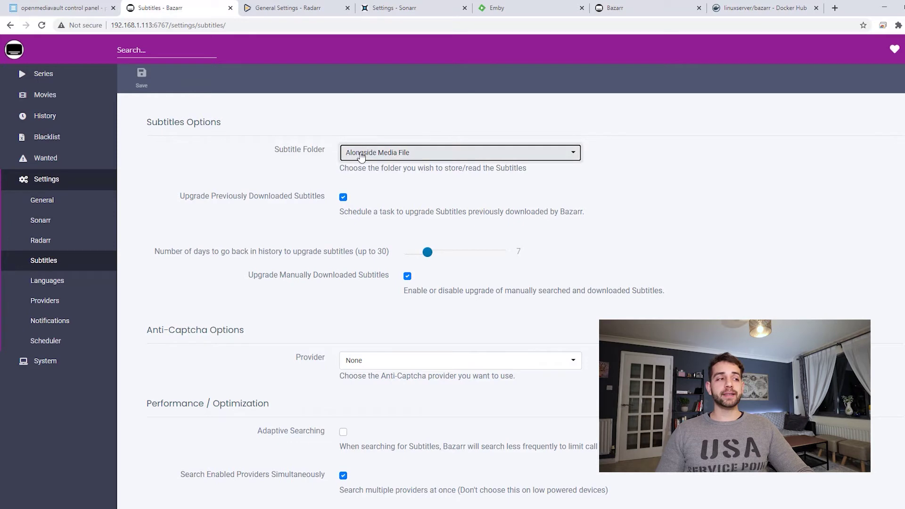
scroll(329, 224, "down", 1)
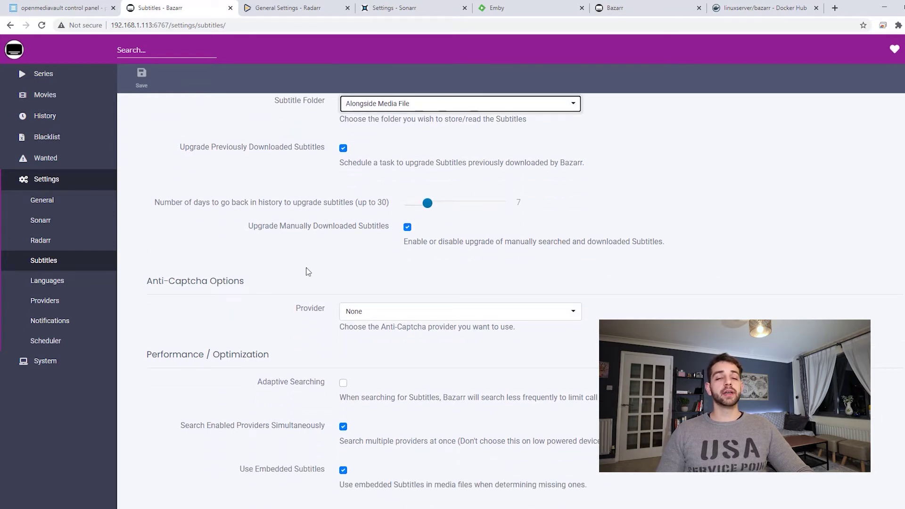
scroll(308, 272, "down", 9)
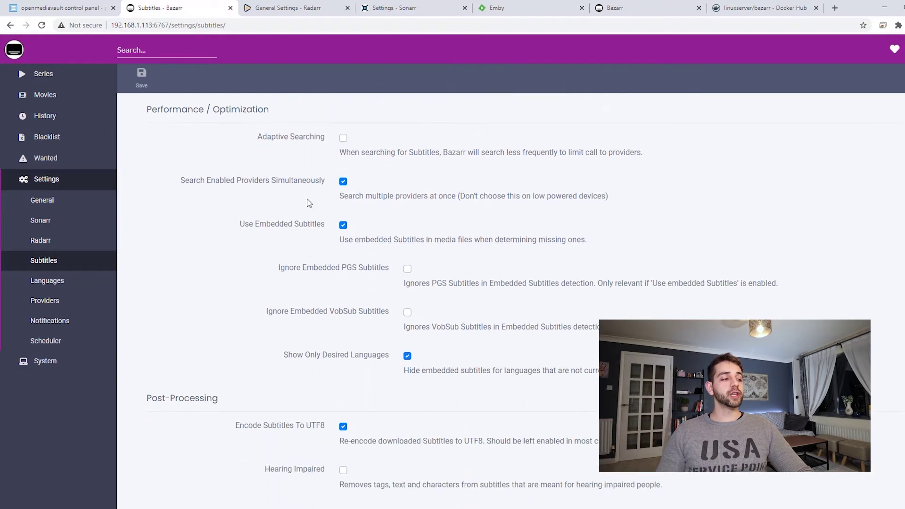
scroll(302, 386, "down", 2)
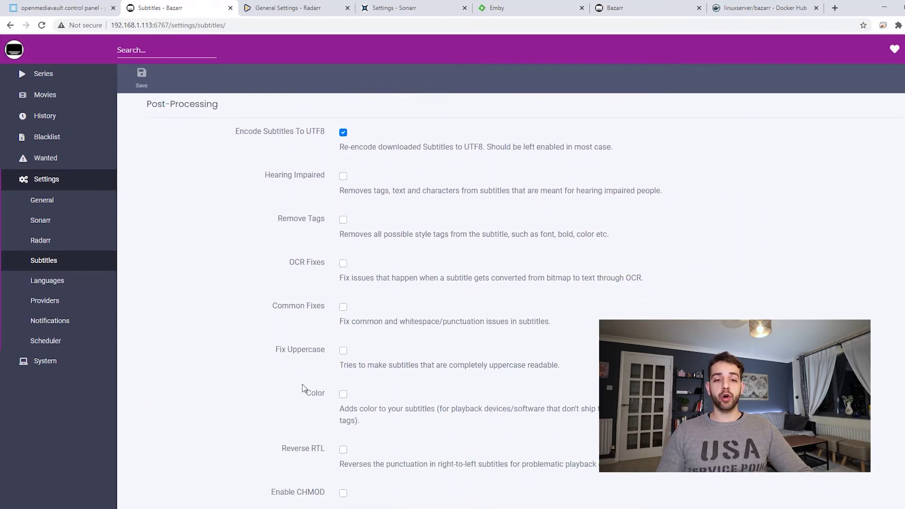
Enable Brazilian Portuguese and English as subtitle languages and save the language settings
left_click(46, 284)
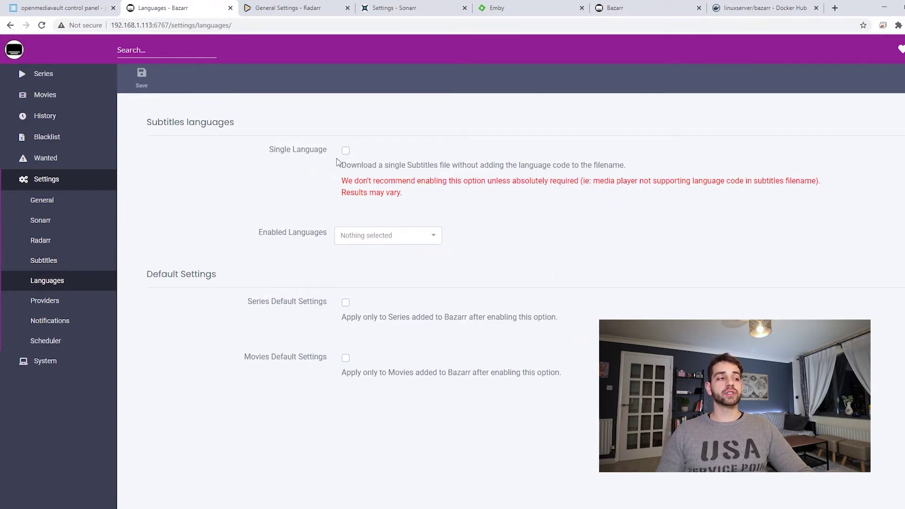
left_click(425, 240)
type("por")
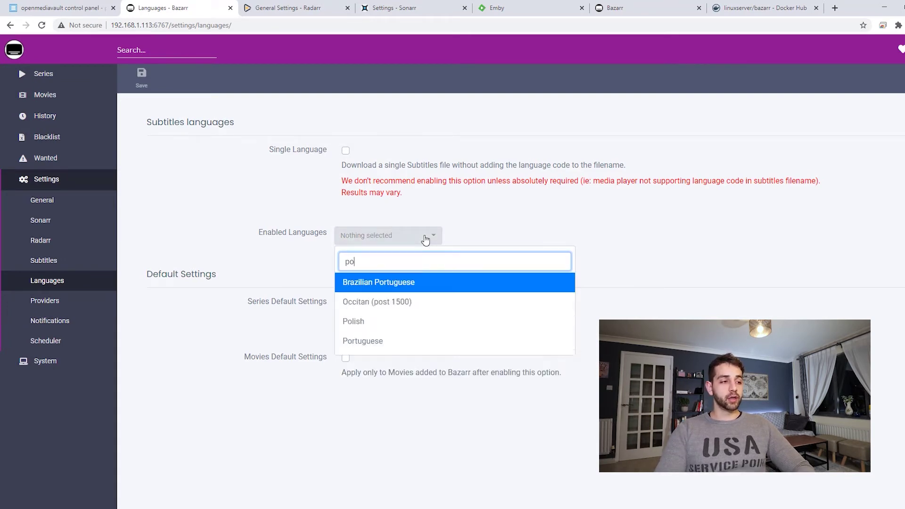
left_click(404, 286)
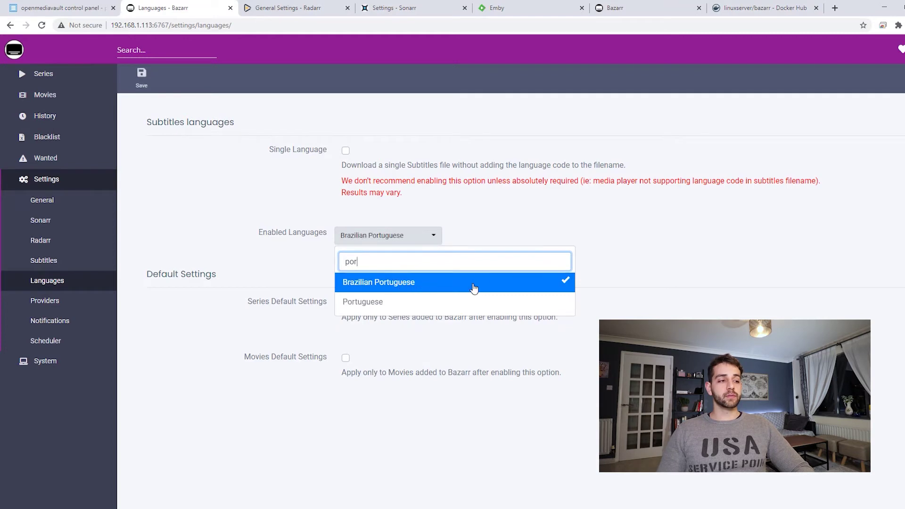
left_click(327, 266)
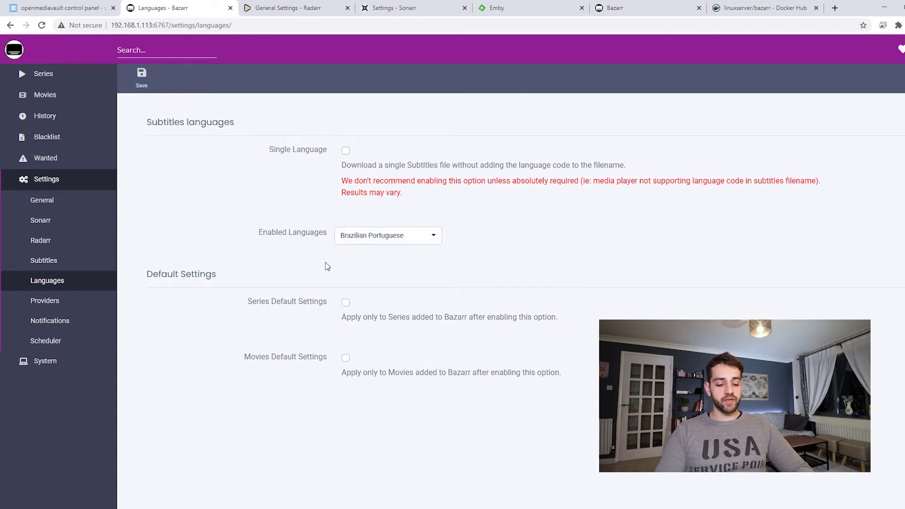
left_click(374, 241)
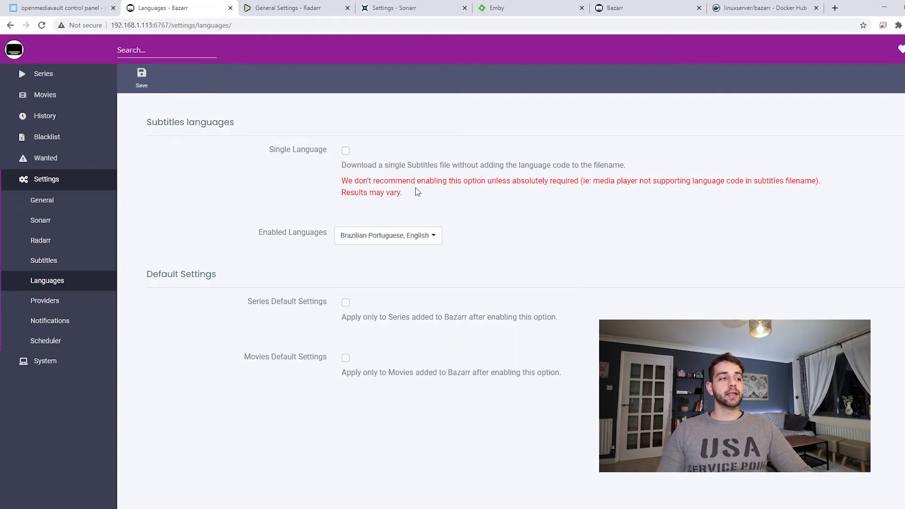
left_click(137, 74)
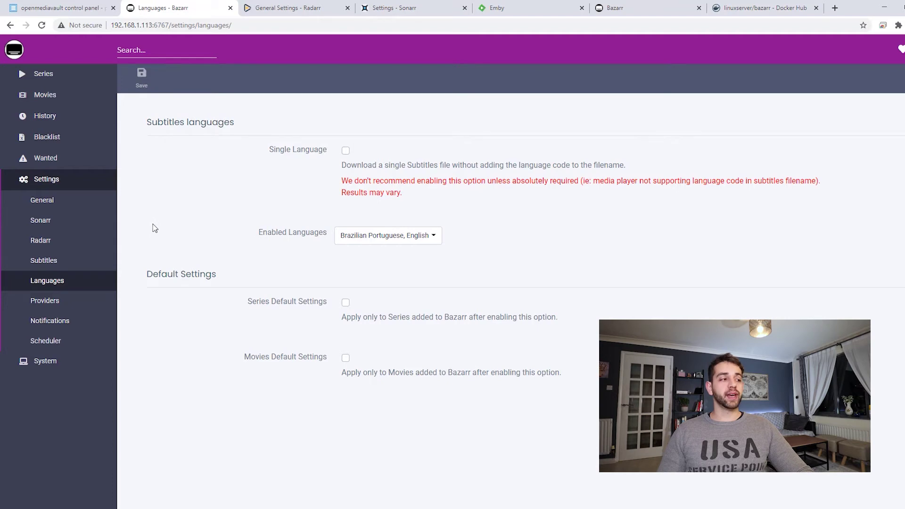
Enable LegendasTV in Bazarr's subtitle provider settings
left_click(45, 301)
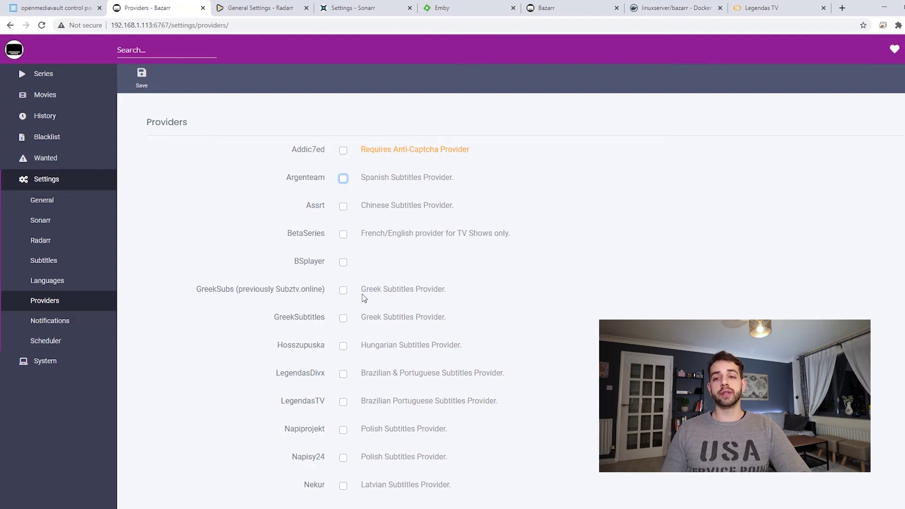
double_click(301, 401)
left_click(271, 404)
left_click_drag(279, 402, 324, 404)
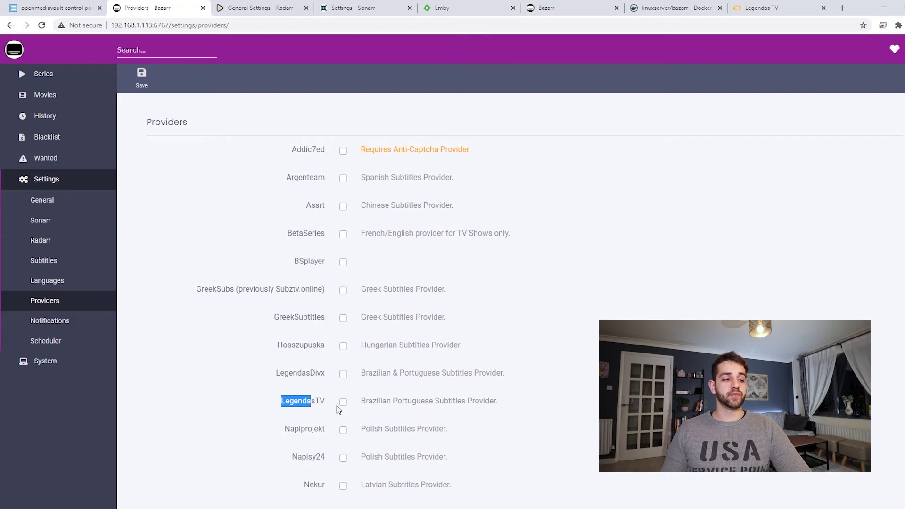
left_click(343, 402)
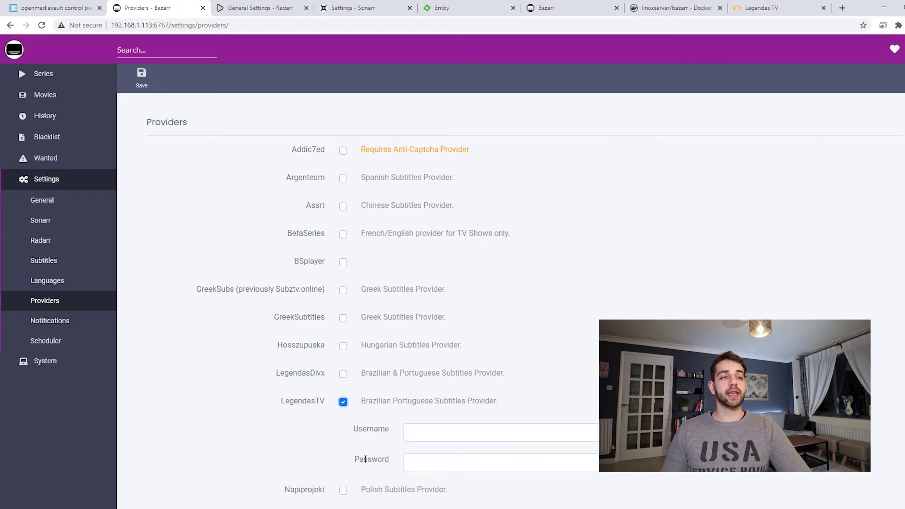
Sign in to the Legendas TV website and enter the account's username and password for Bazarr's LegendasTV provider
left_click(761, 8)
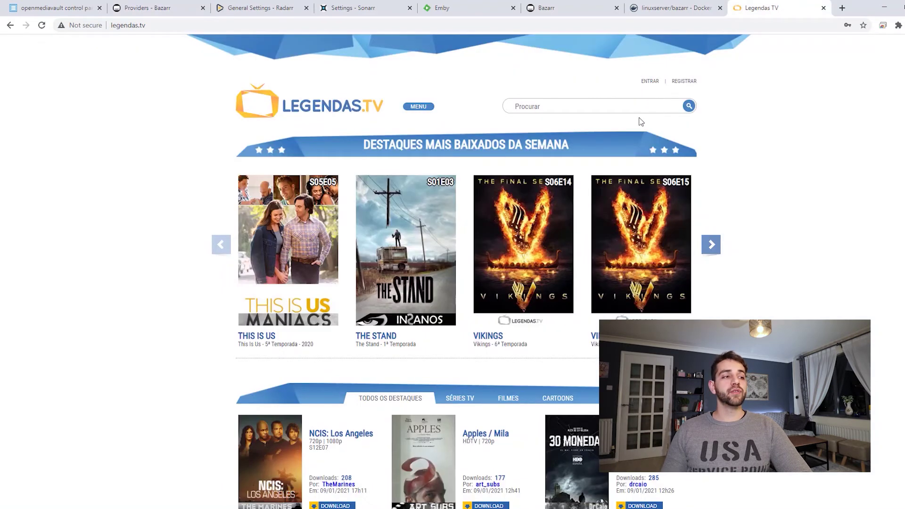
left_click(682, 84)
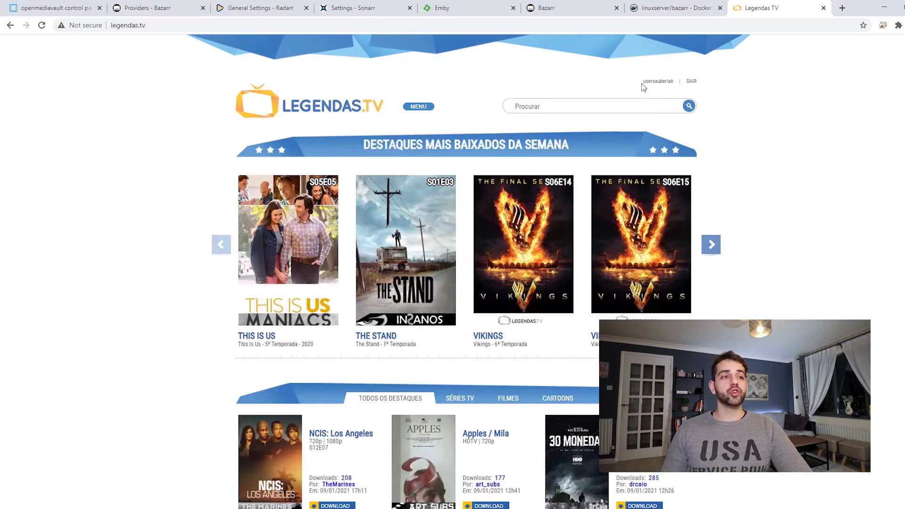
left_click_drag(642, 82, 679, 84)
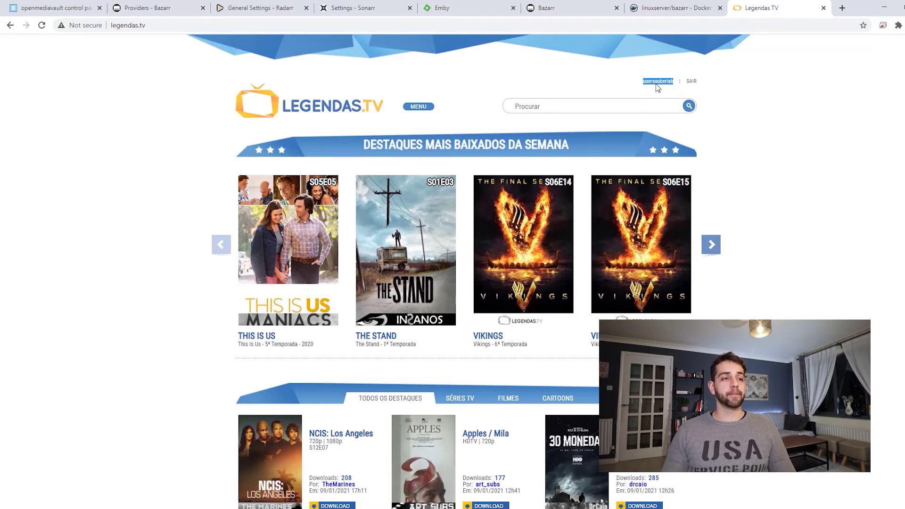
left_click(657, 86)
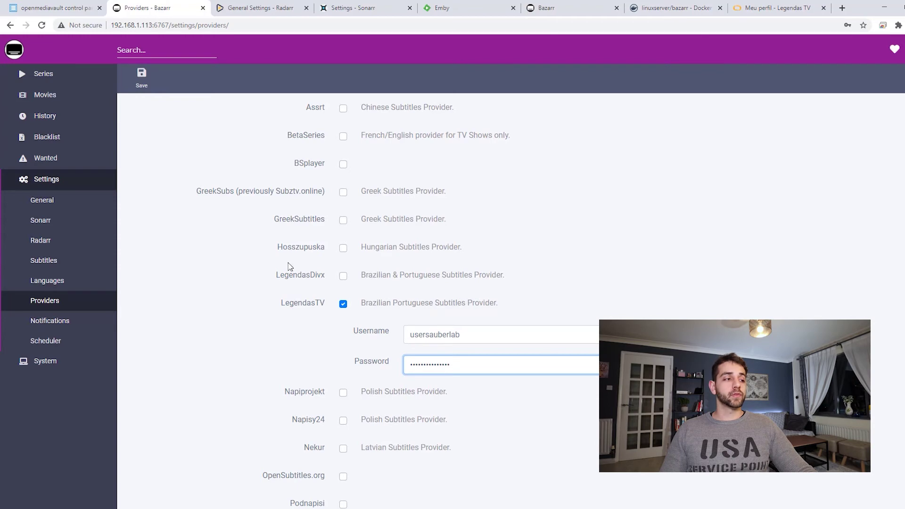
Enable the BSplayer and Podnapisi subtitle providers
left_click_drag(280, 275, 326, 277)
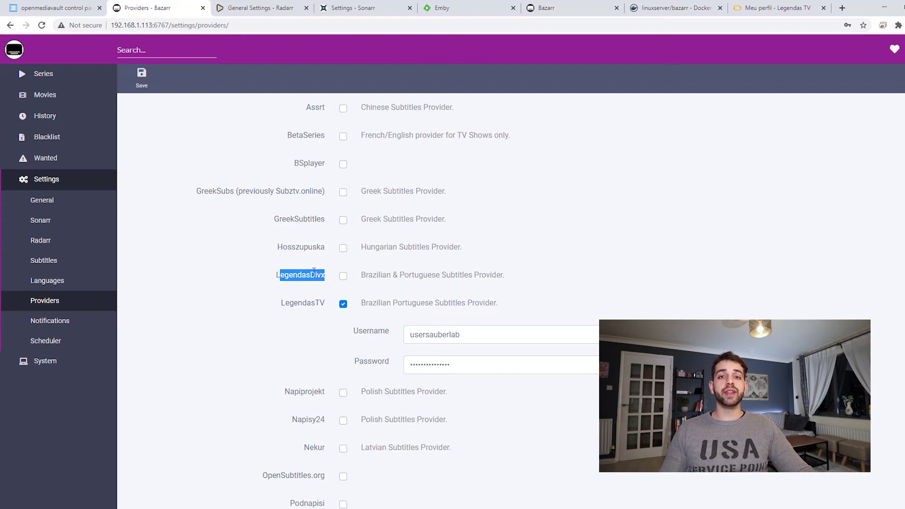
left_click(313, 172)
scroll(420, 321, "up", 1)
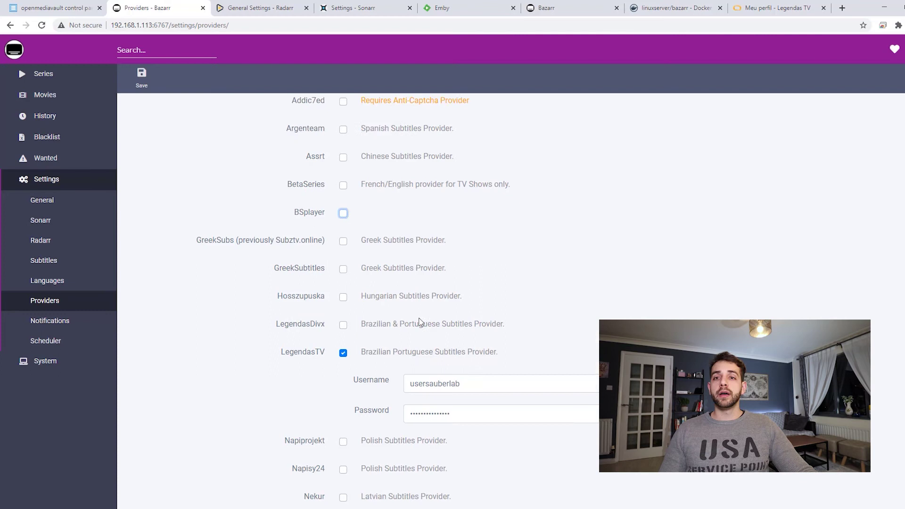
left_click(342, 216)
scroll(363, 243, "down", 2)
left_click(343, 455)
scroll(407, 428, "down", 2)
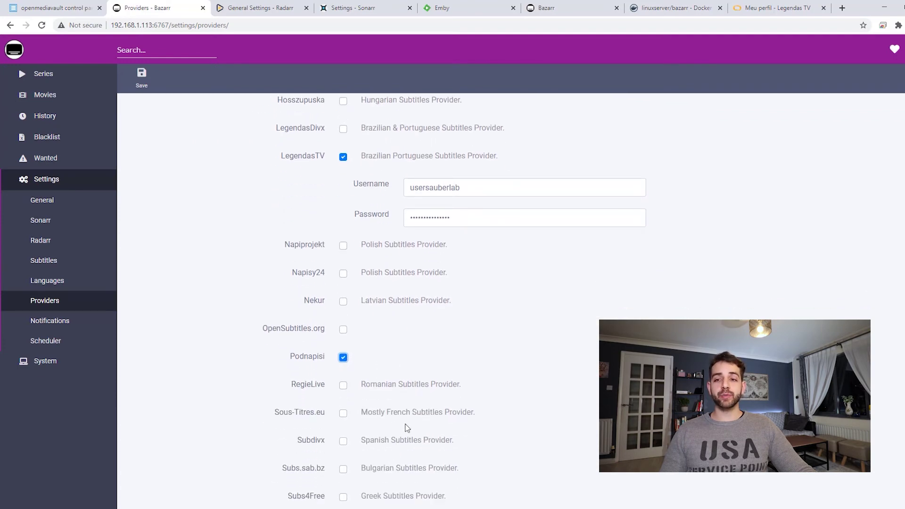
Check the requirement for the Subscene provider and enable Subscenter as a subtitle provider
scroll(339, 396, "down", 4)
left_click_drag(287, 355, 326, 356)
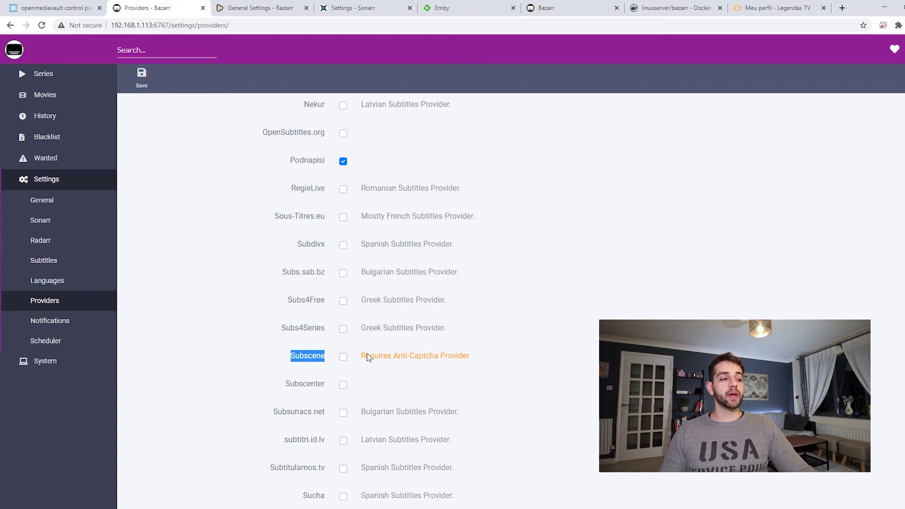
left_click_drag(360, 356, 481, 360)
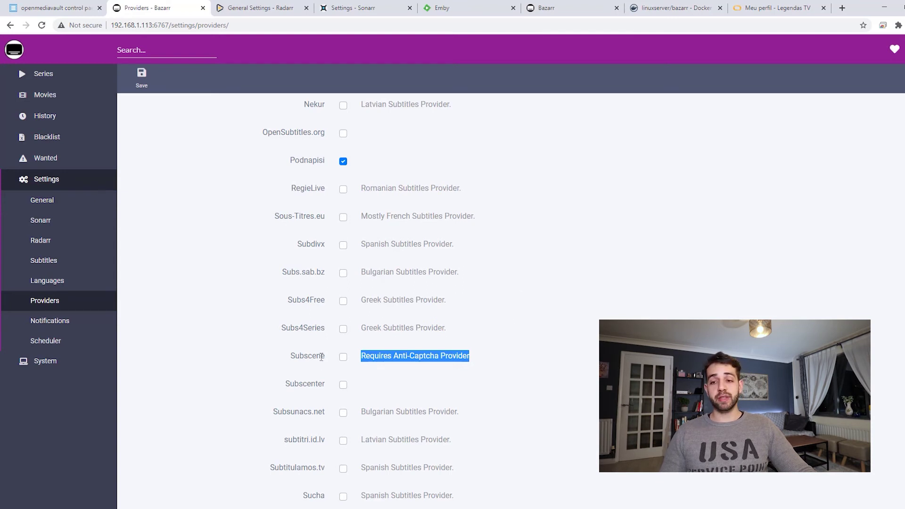
left_click(344, 385)
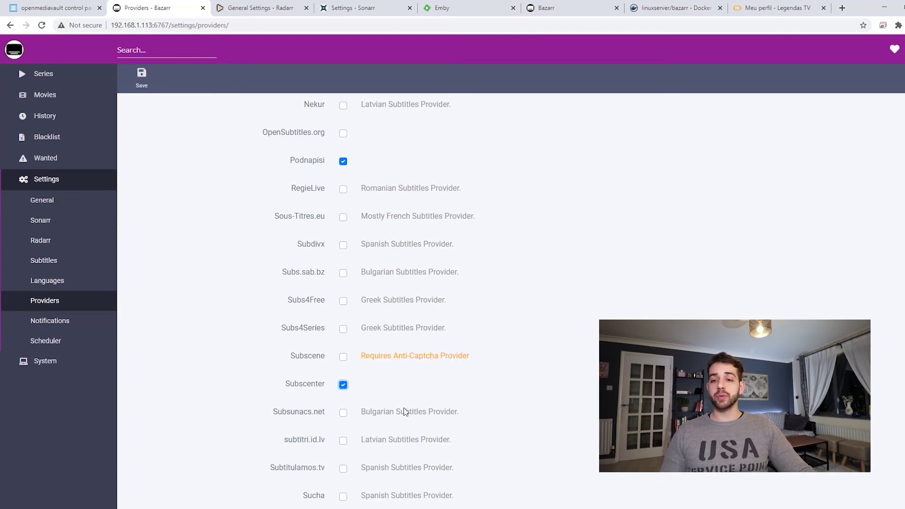
scroll(404, 377, "down", 3)
scroll(391, 420, "down", 1)
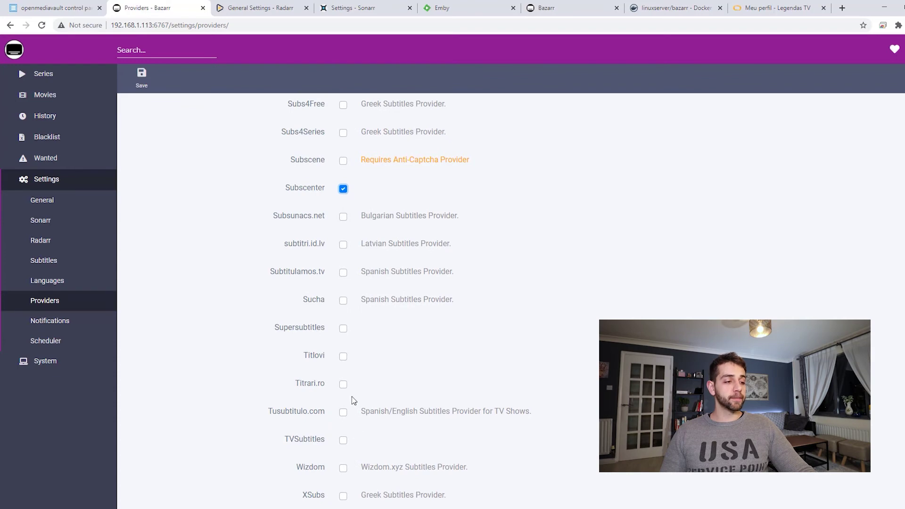
Enable the Tusubtitulo.com subtitle provider and save the provider settings
left_click(343, 412)
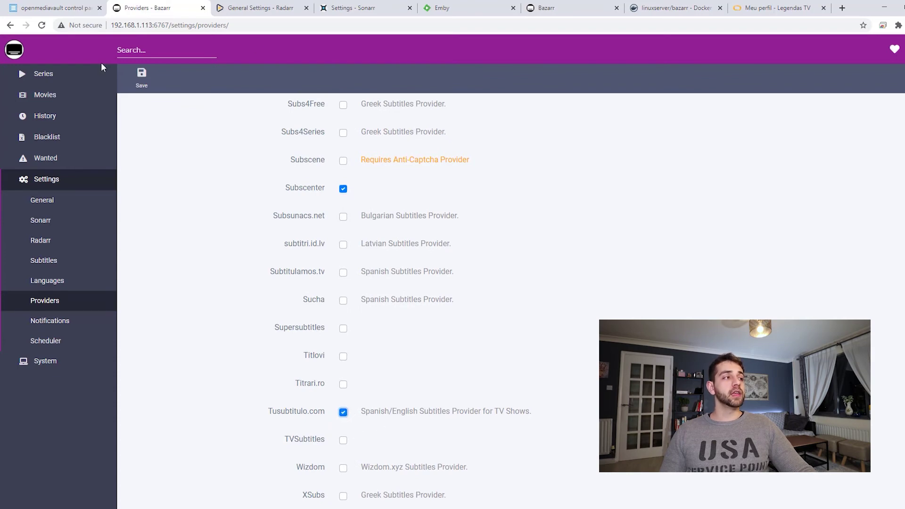
left_click(144, 84)
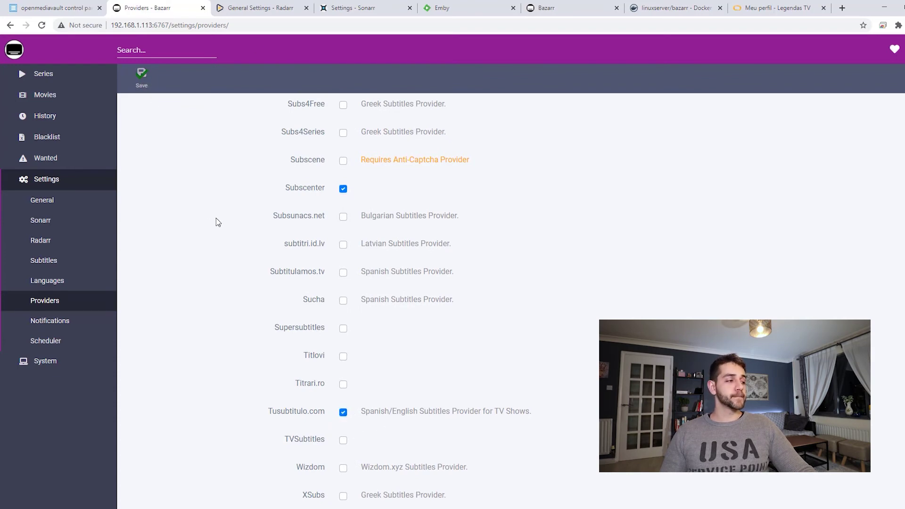
Review the notification services and the scheduler's sync, disk indexing and subtitle search intervals
left_click(79, 325)
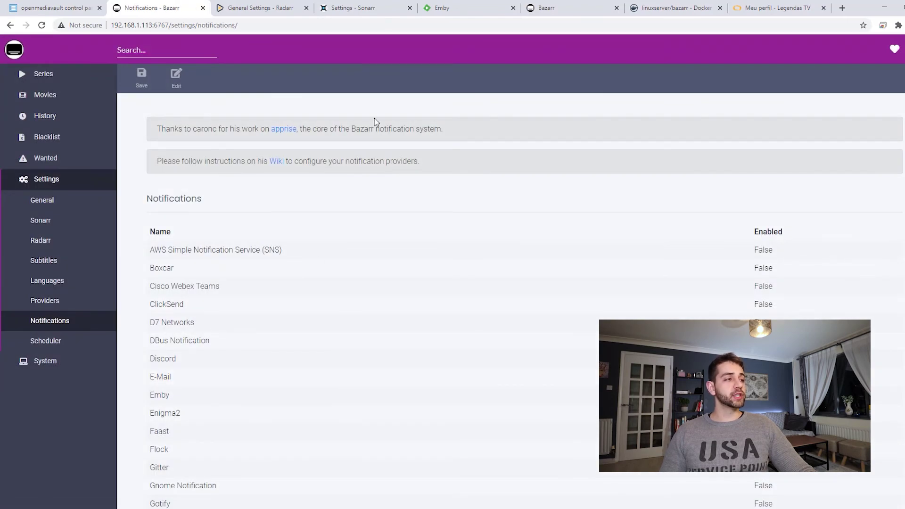
scroll(193, 313, "down", 2)
scroll(197, 307, "up", 2)
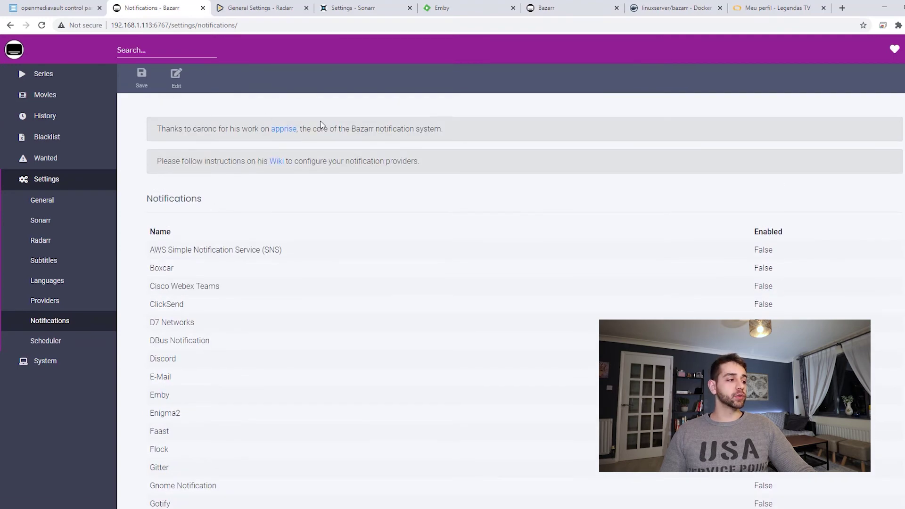
left_click(65, 345)
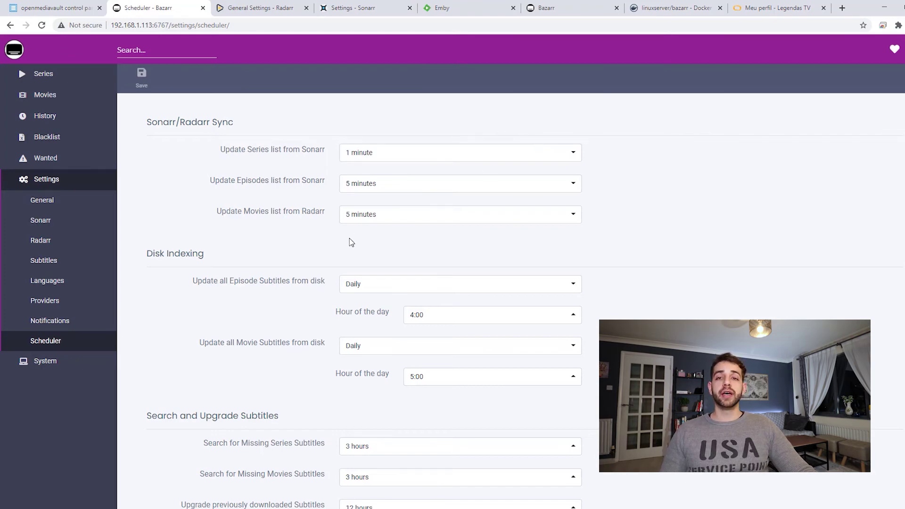
scroll(349, 238, "down", 1)
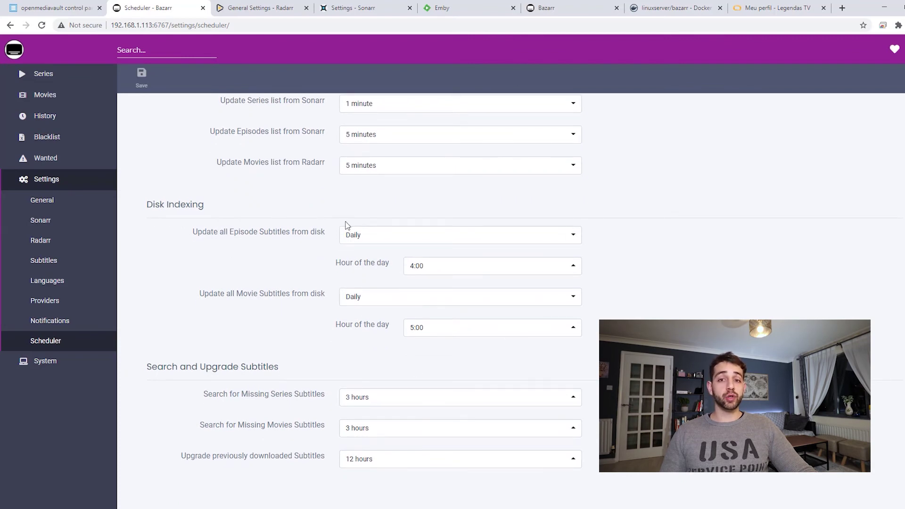
scroll(325, 290, "down", 1)
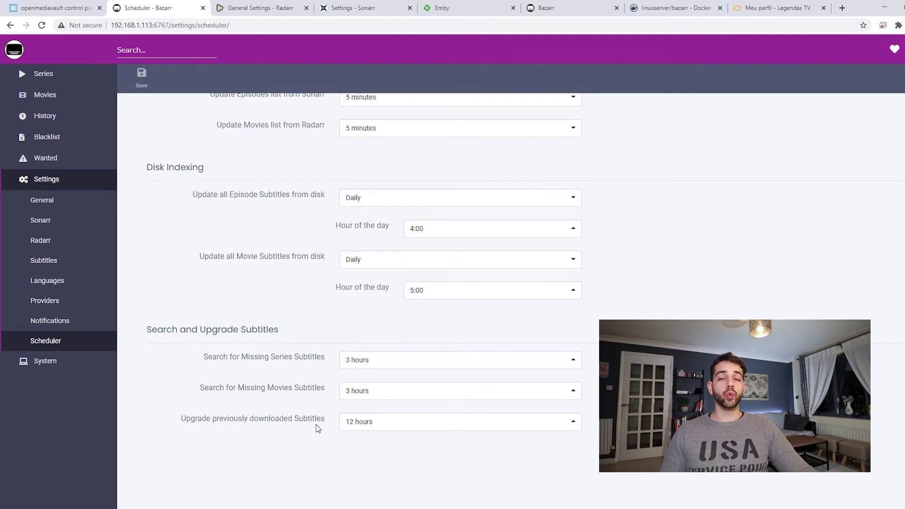
scroll(610, 208, "up", 2)
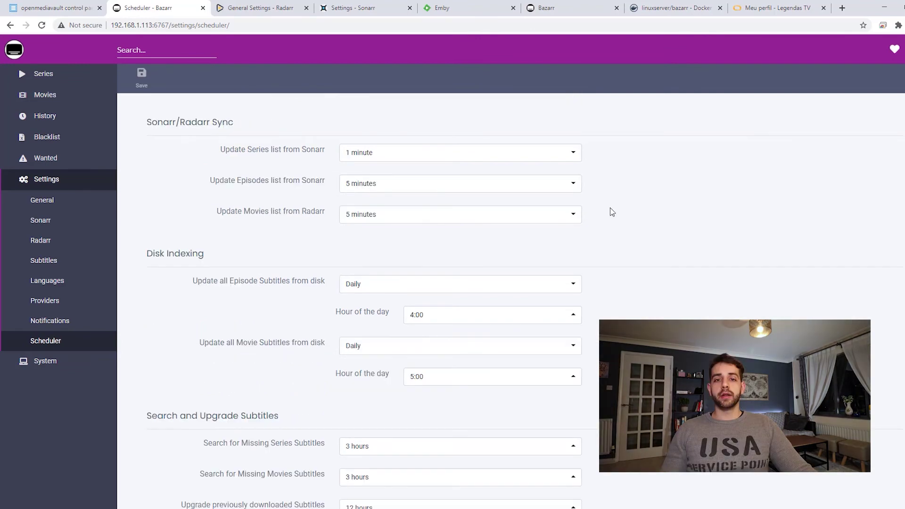
Enable default language settings for series and movies, and set the series defaults to Brazilian Portuguese and English with Forced set to True
left_click(55, 283)
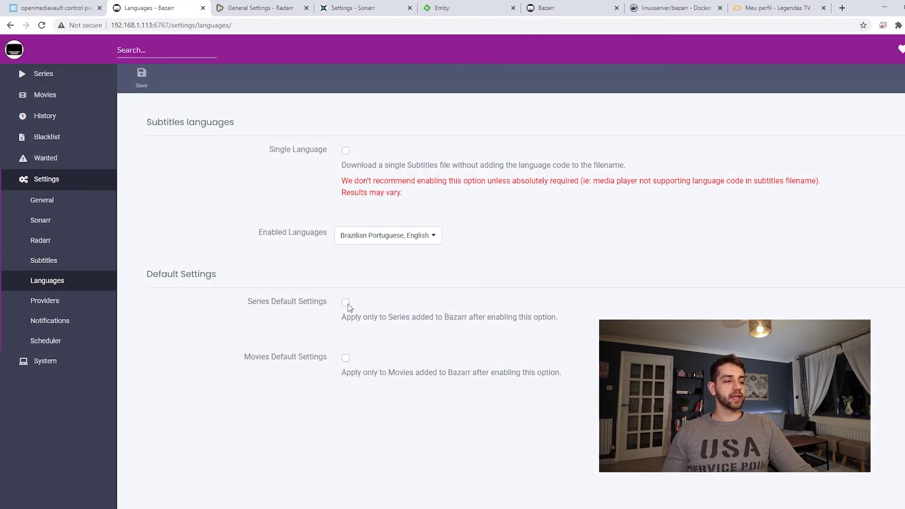
left_click(347, 304)
left_click(343, 458)
left_click(456, 349)
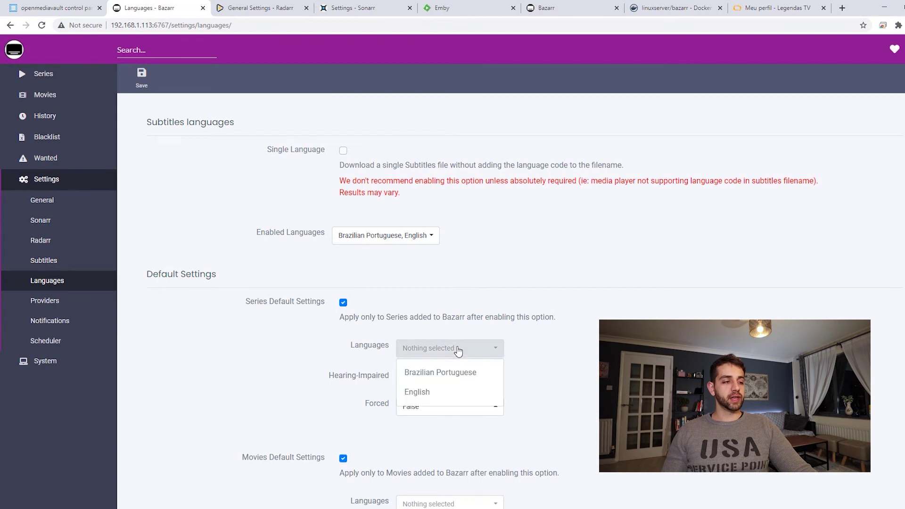
left_click(467, 375)
left_click(424, 392)
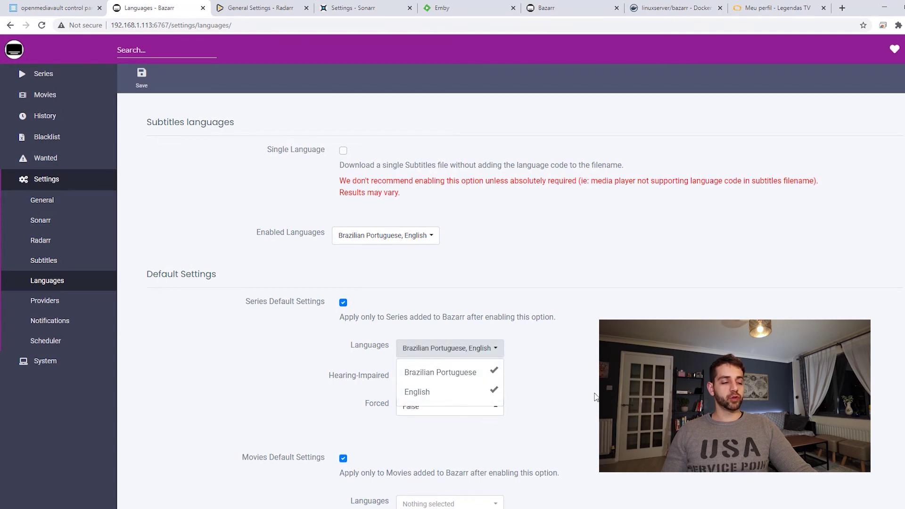
left_click(595, 397)
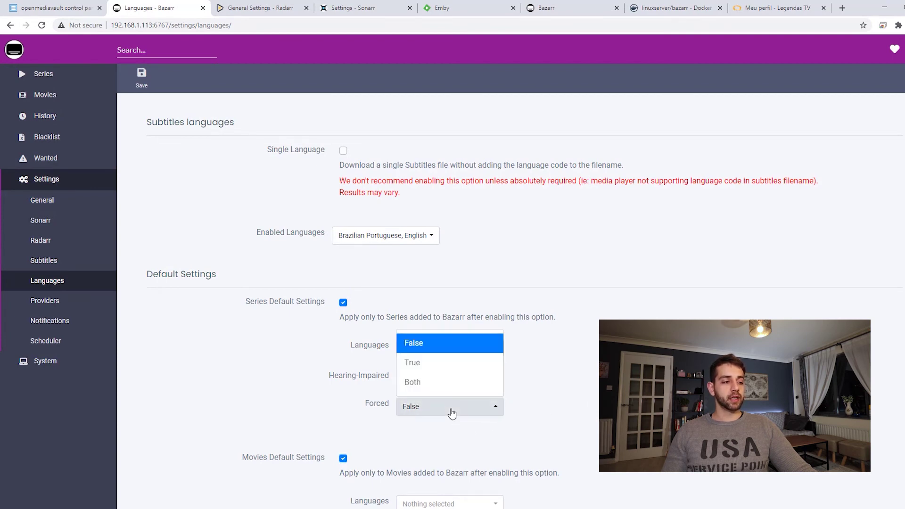
left_click(433, 363)
Set the movie defaults to Brazilian Portuguese and English with Forced set to True, and save the language settings
scroll(441, 376, "down", 3)
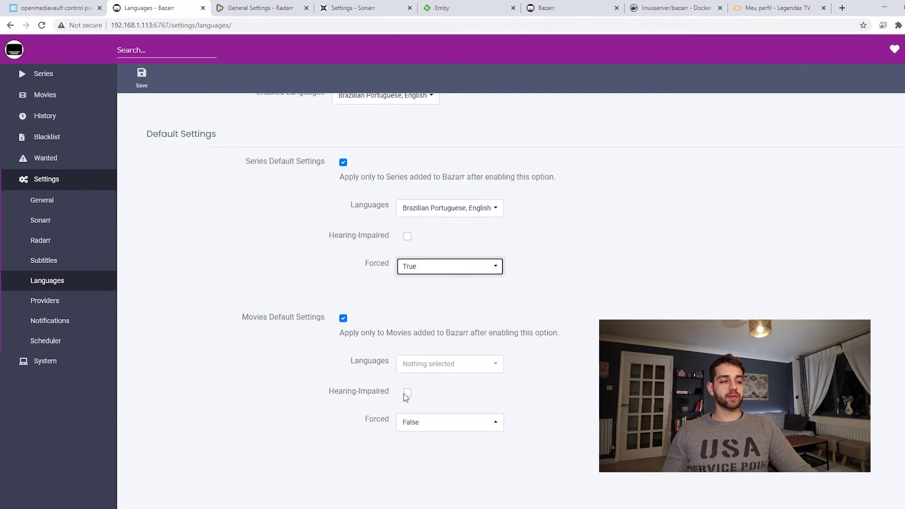
left_click(434, 366)
left_click(438, 388)
left_click(432, 410)
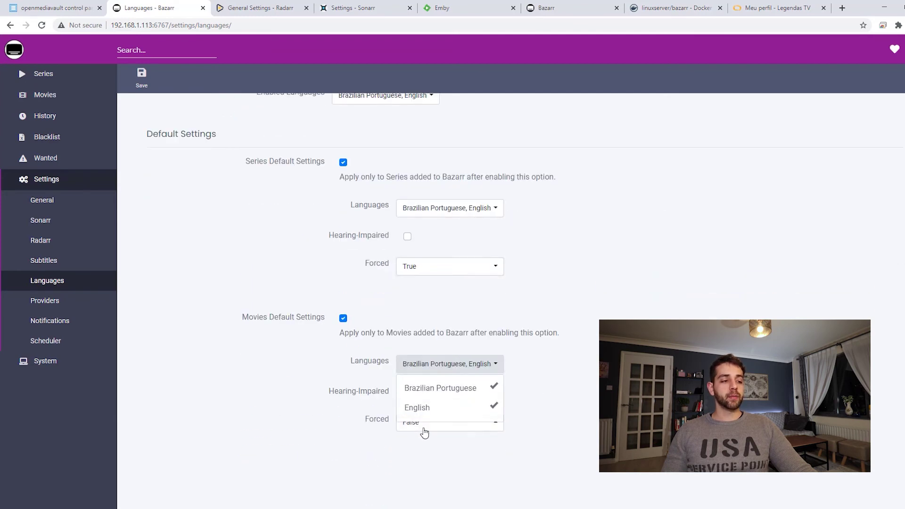
left_click(424, 425)
left_click(428, 383)
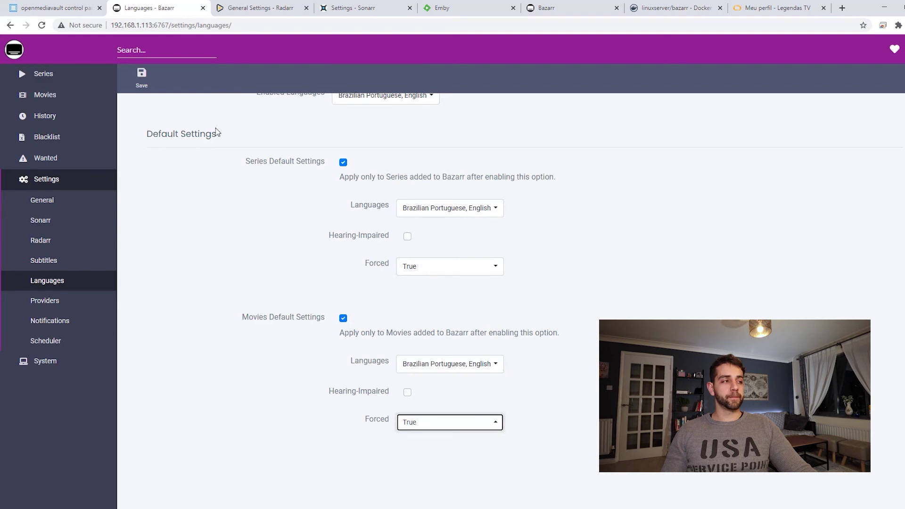
left_click(142, 75)
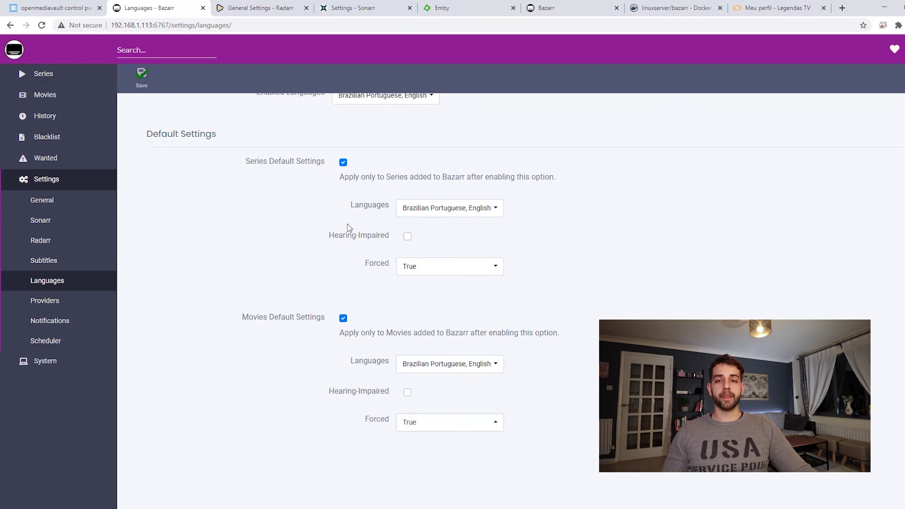
Mass edit all series to use Brazilian Portuguese and English subtitles, and save the change
left_click(54, 76)
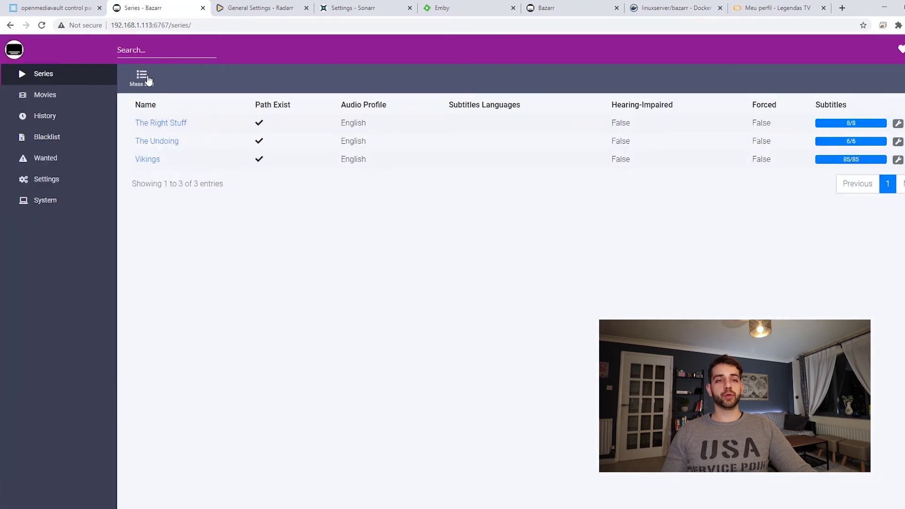
left_click(145, 81)
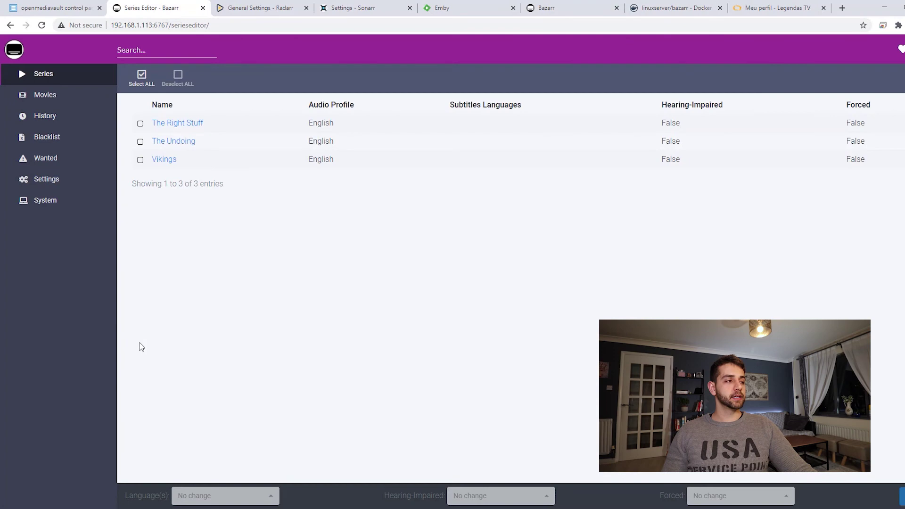
left_click(141, 84)
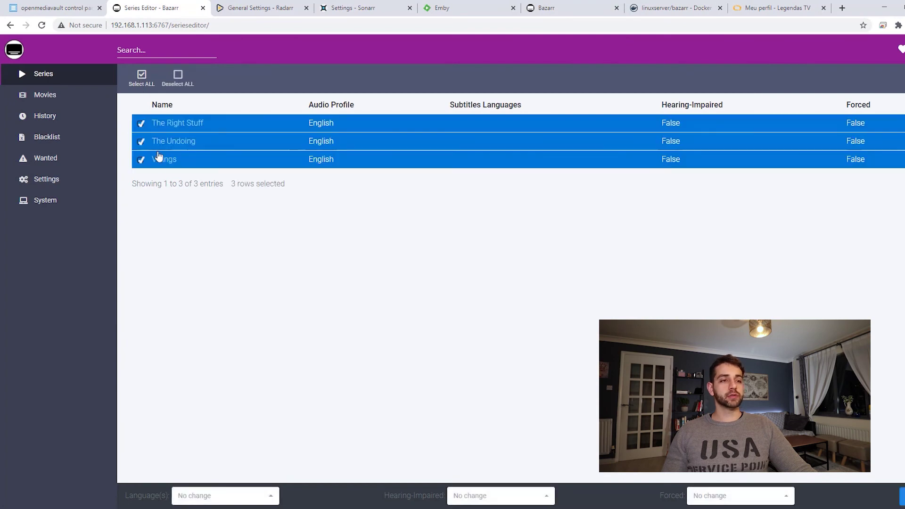
left_click(217, 498)
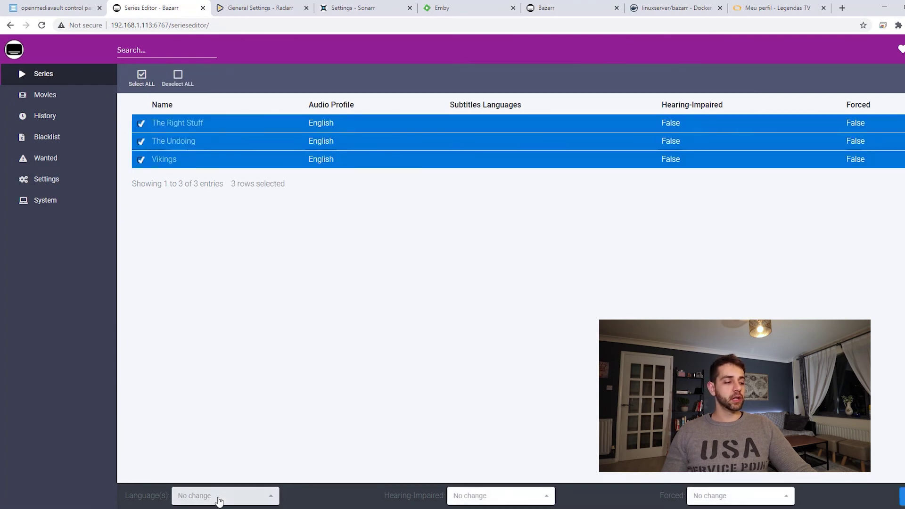
left_click(219, 455)
left_click(207, 472)
left_click(576, 426)
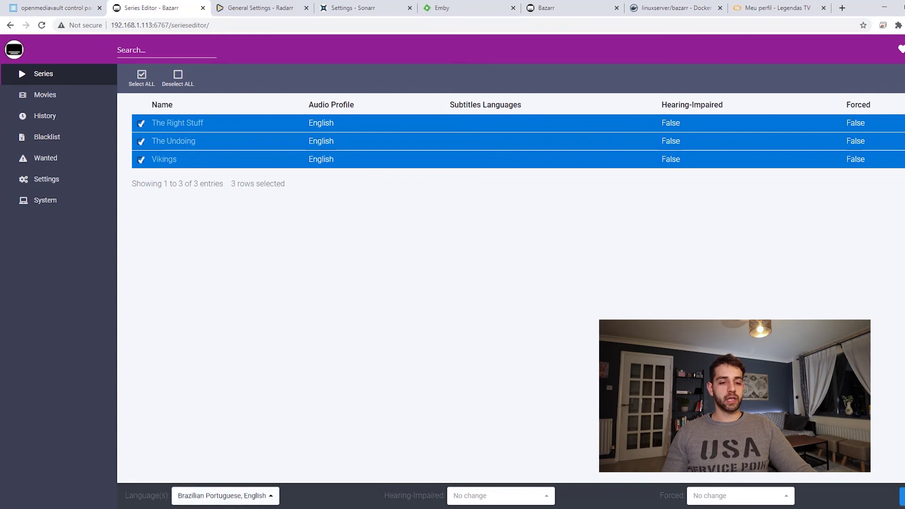
left_click(903, 496)
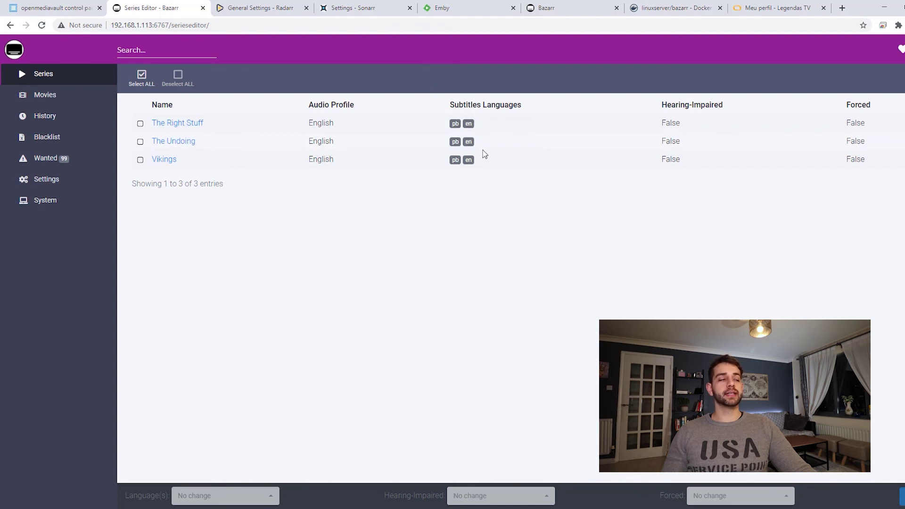
Mass edit all movies to use Brazilian Portuguese and English subtitles, and save the change
left_click(59, 98)
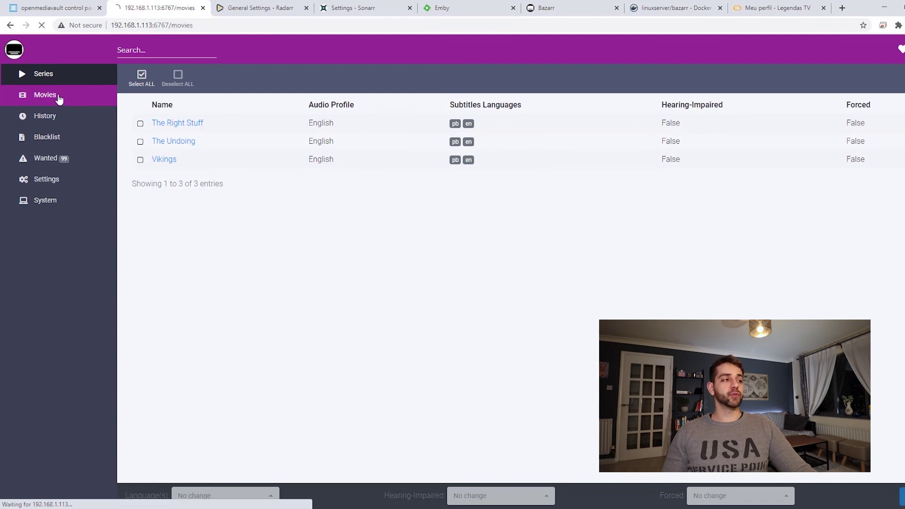
left_click(143, 78)
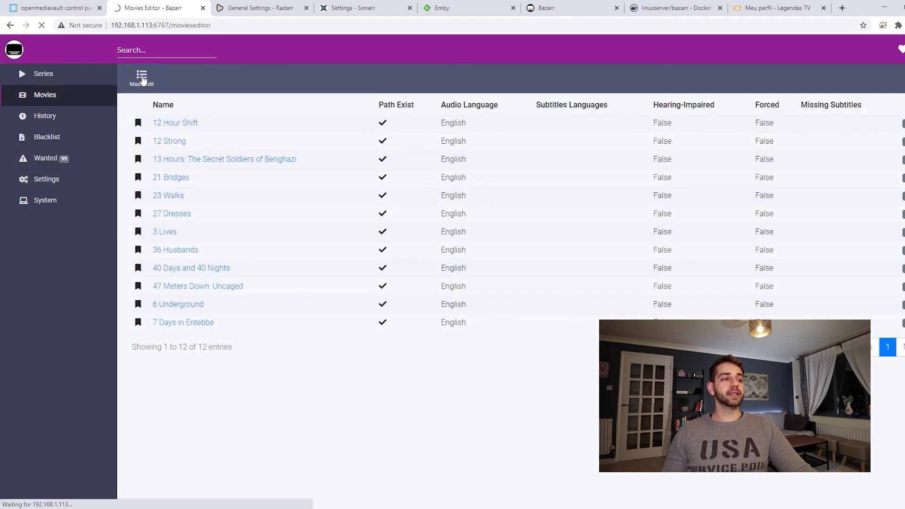
left_click(139, 81)
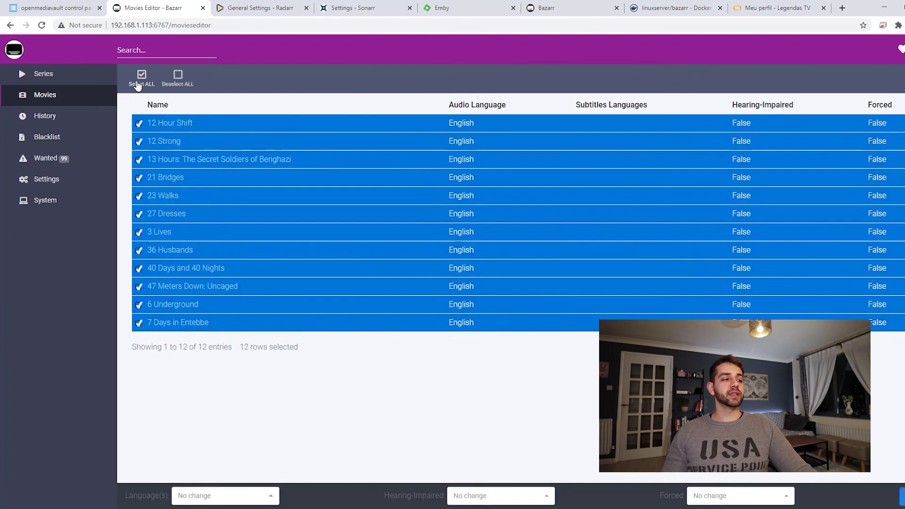
left_click(244, 501)
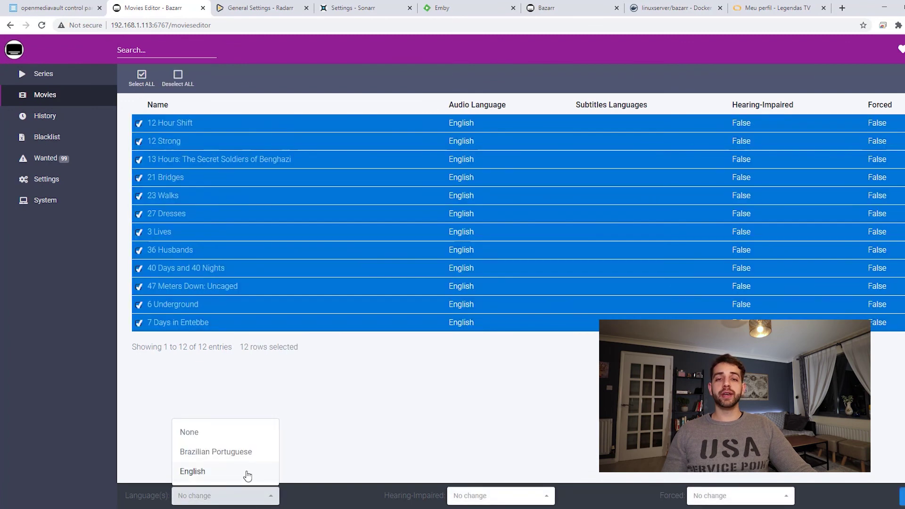
left_click(237, 454)
left_click(228, 472)
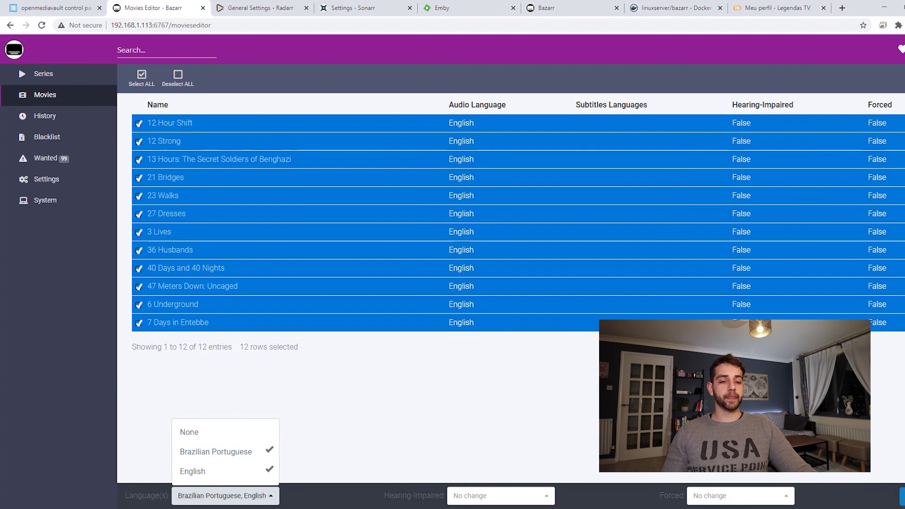
left_click(901, 495)
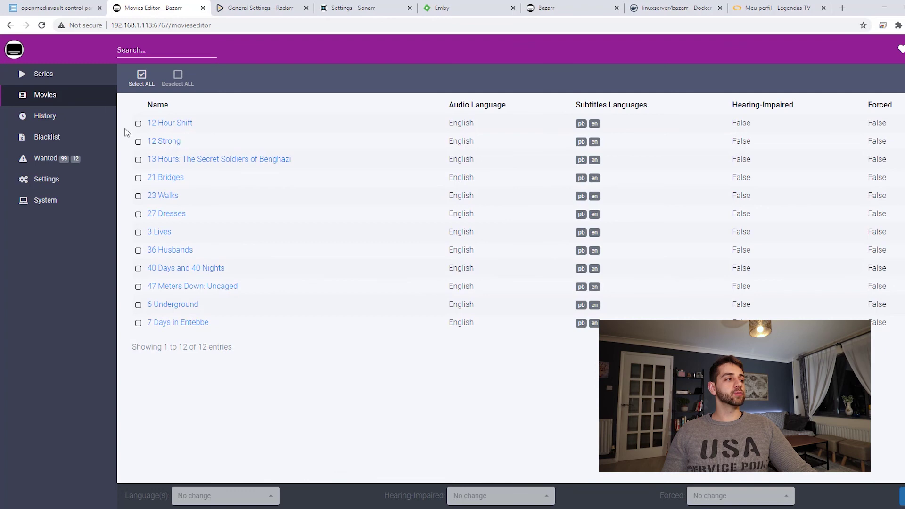
Start a search for all missing subtitles in the wanted series and wanted movies lists
left_click(73, 163)
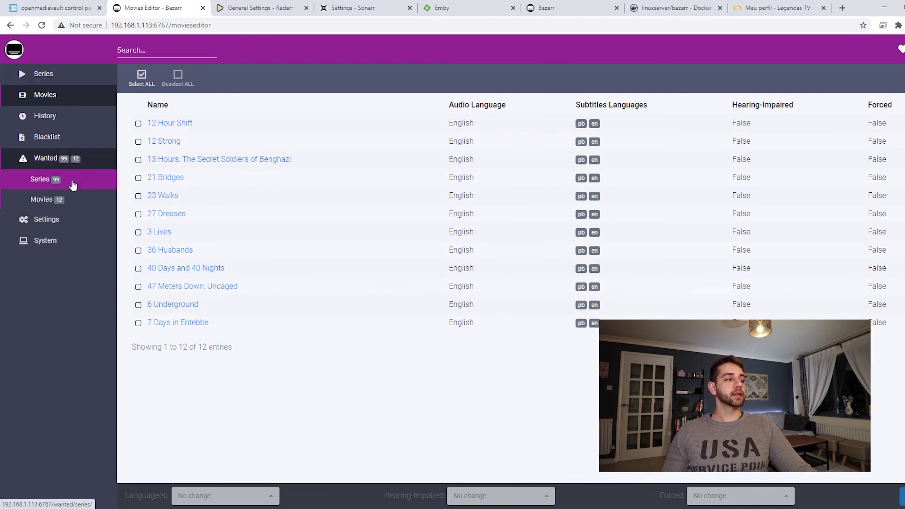
left_click(73, 181)
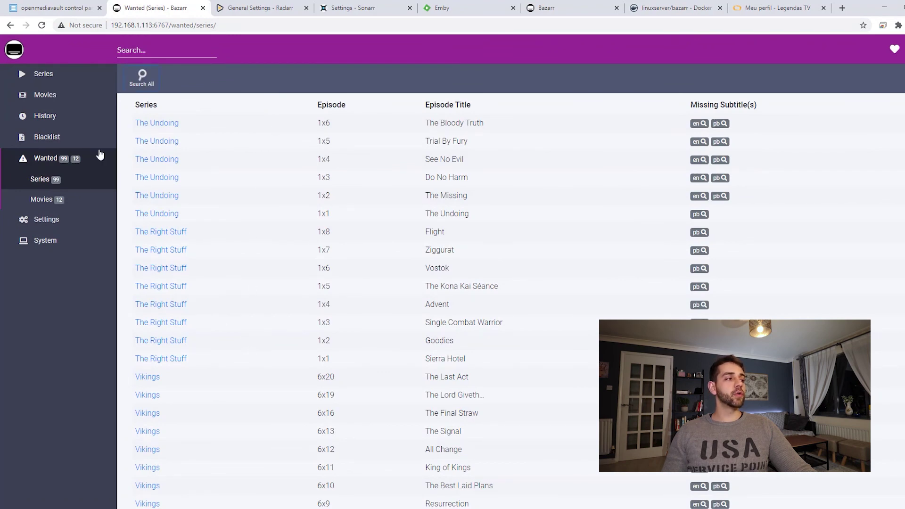
left_click(74, 203)
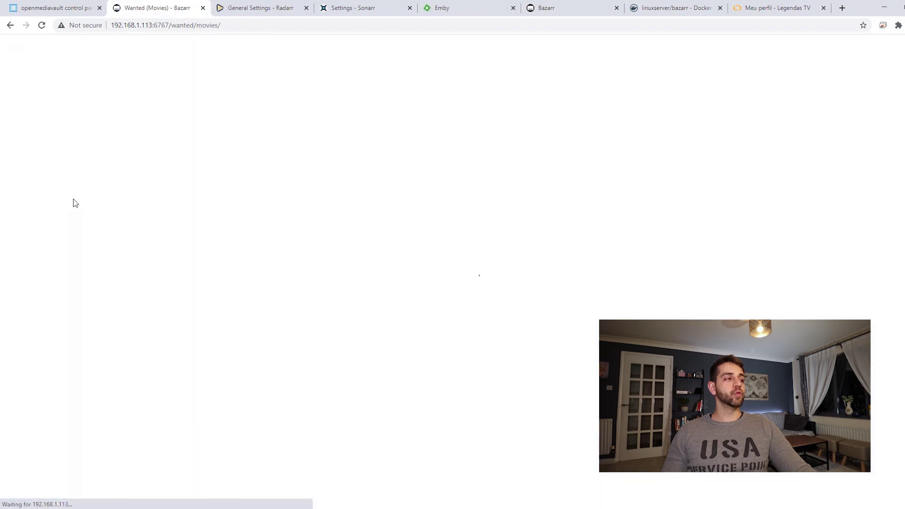
left_click(148, 79)
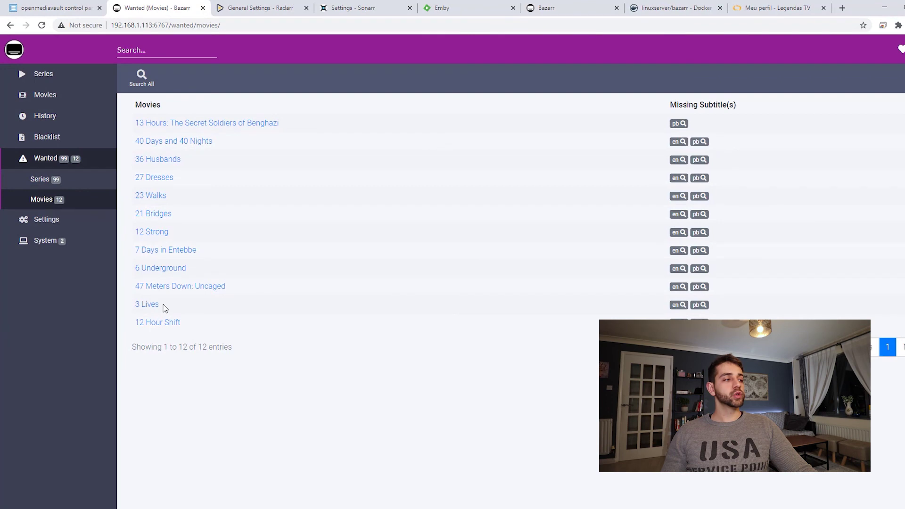
Check the system status of the subtitle providers and reset them
left_click(55, 243)
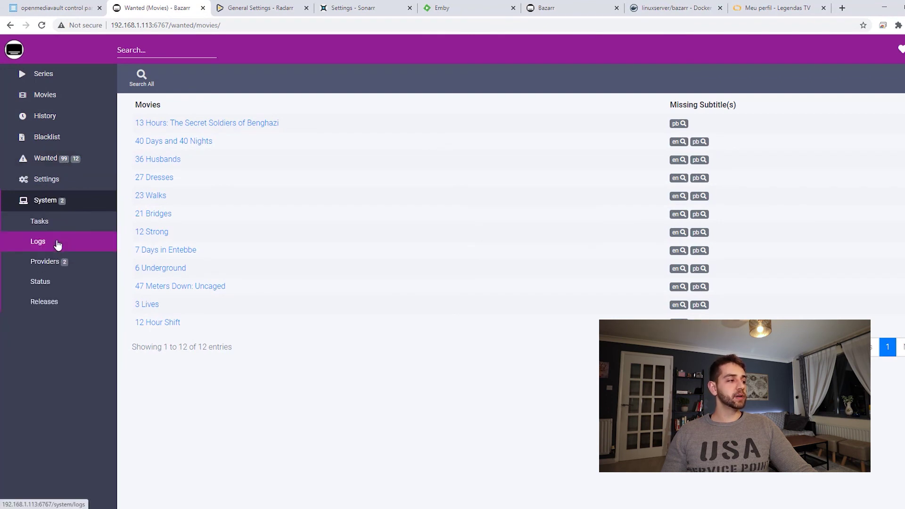
left_click(71, 262)
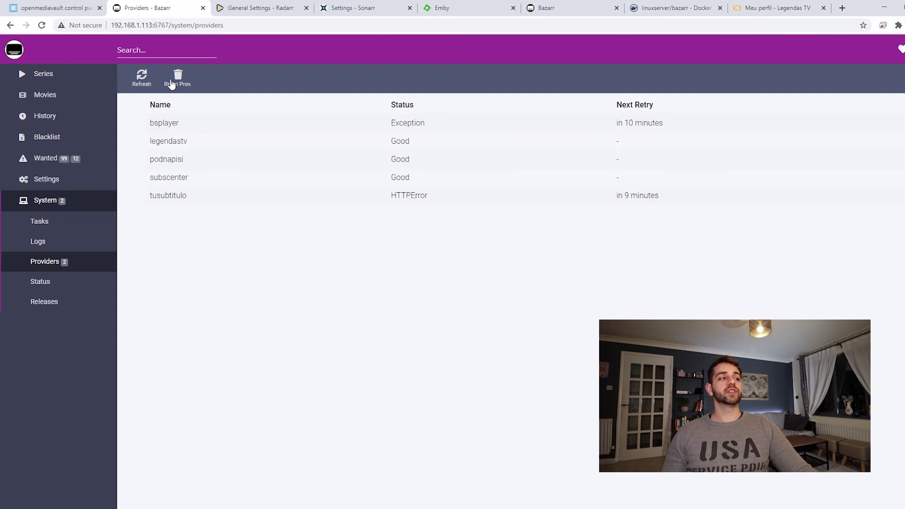
left_click(177, 83)
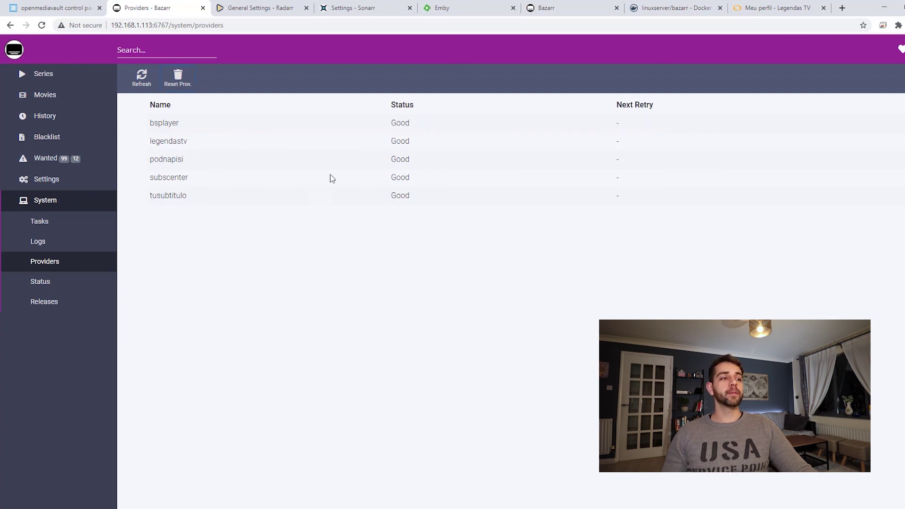